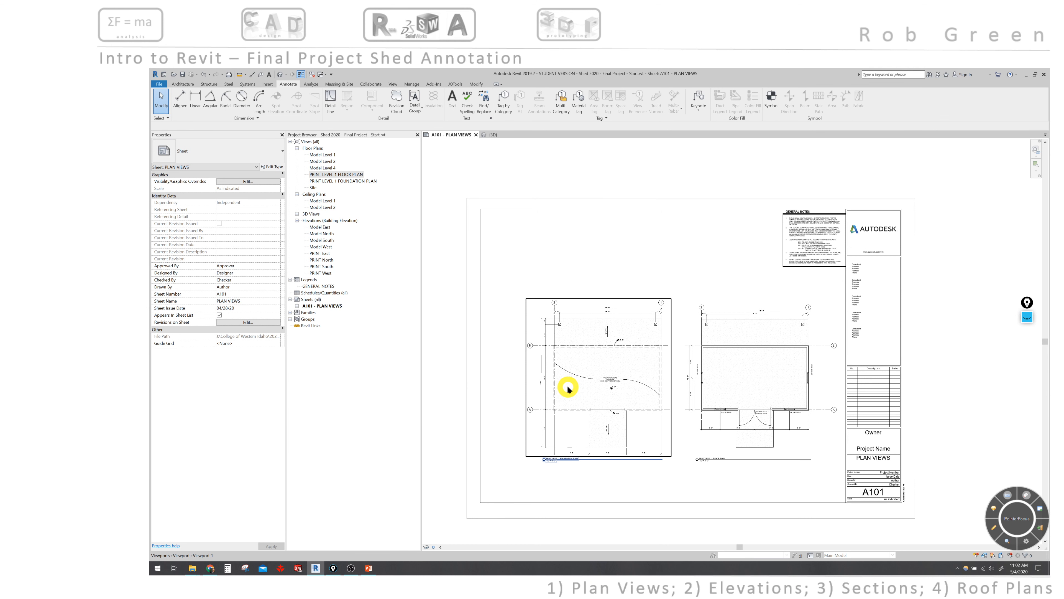
Step: Start a text note in the 1/4" Arial type beside the foundation plan's view title on the sheet
{"action": "scroll", "coordinate": [569, 389], "scroll_direction": "up", "scroll_amount": 3}
{"action": "scroll", "coordinate": [568, 389], "scroll_direction": "up", "scroll_amount": 2}
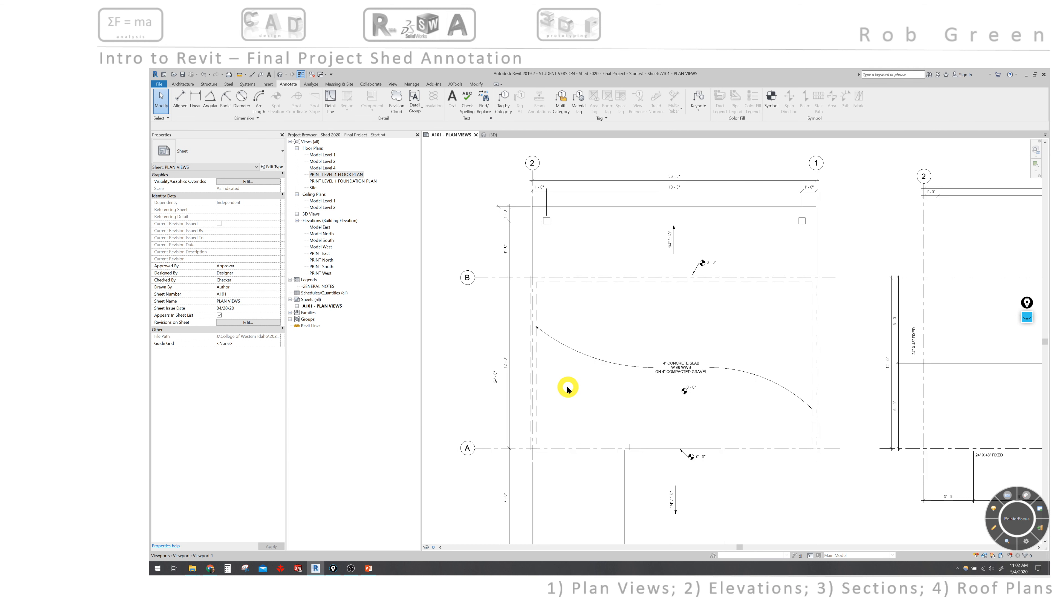
{"action": "middle_click_drag", "start_coordinate": [556, 279], "coordinate": [550, 210]}
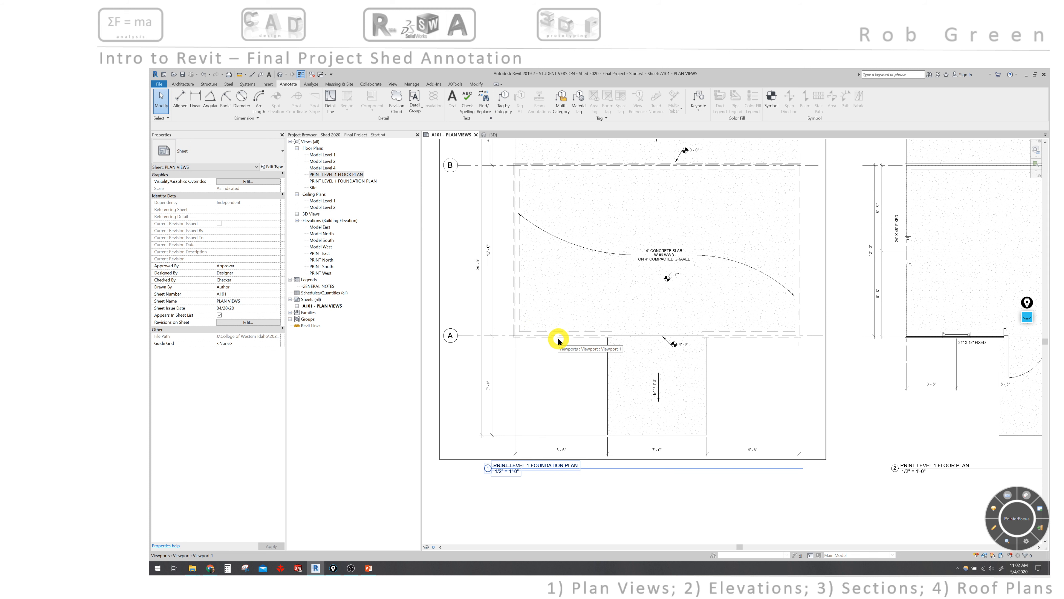
{"action": "left_click", "coordinate": [452, 100]}
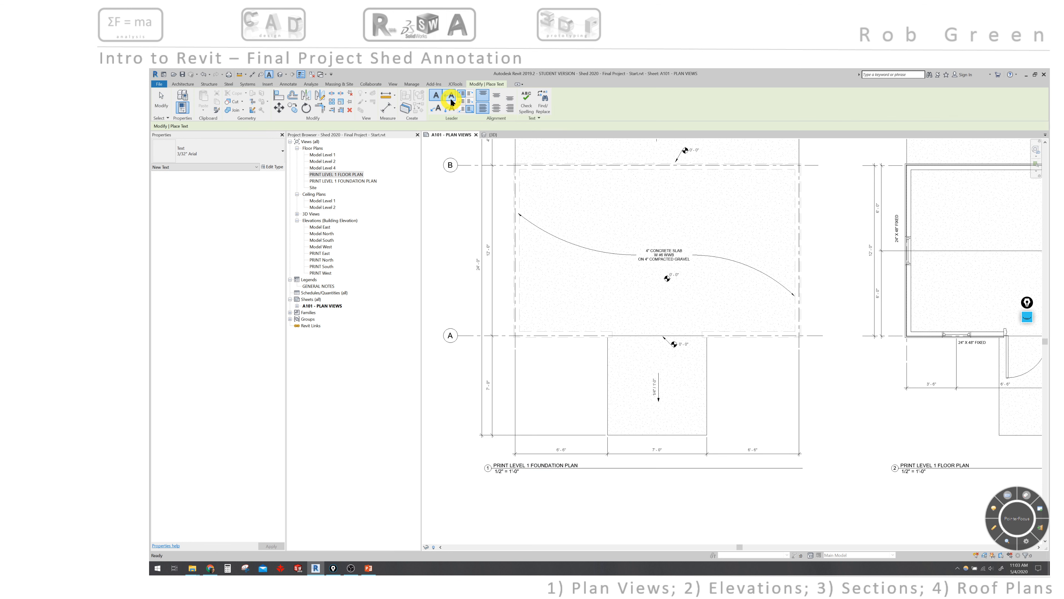
{"action": "left_click", "coordinate": [265, 154]}
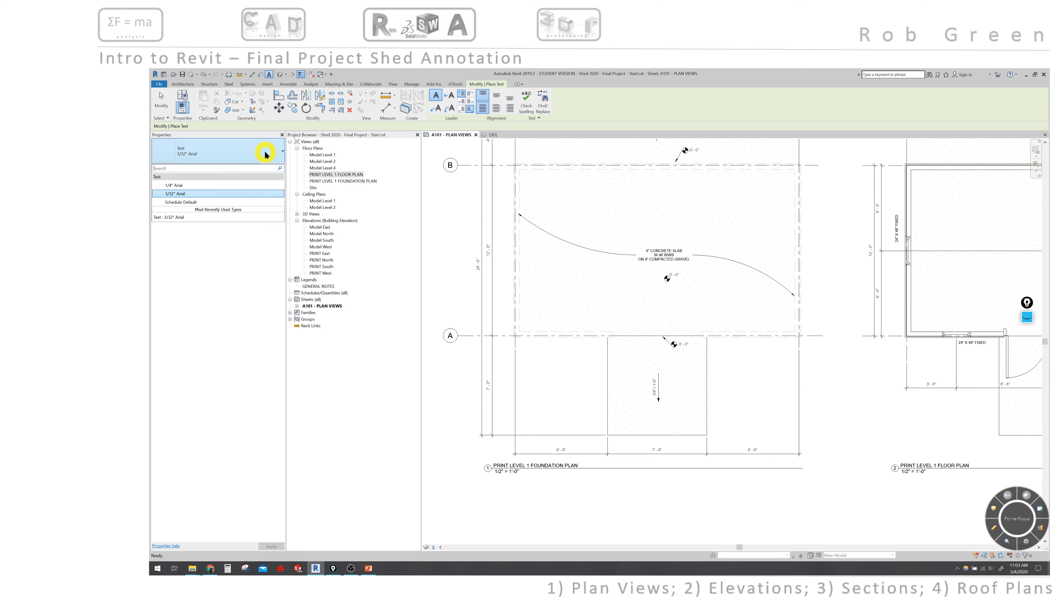
{"action": "left_click", "coordinate": [195, 185]}
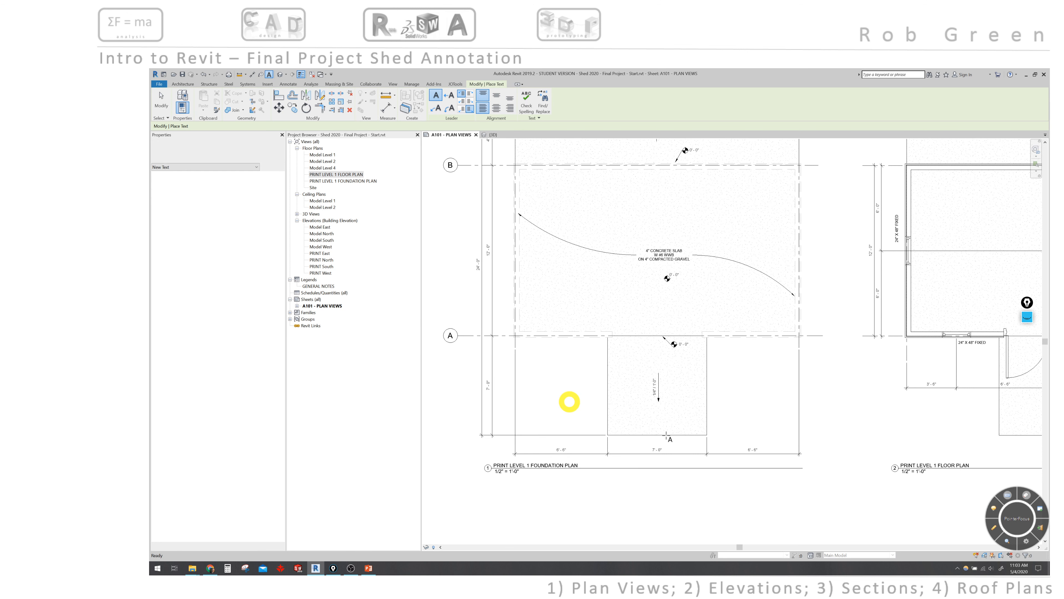
{"action": "left_click", "coordinate": [608, 462]}
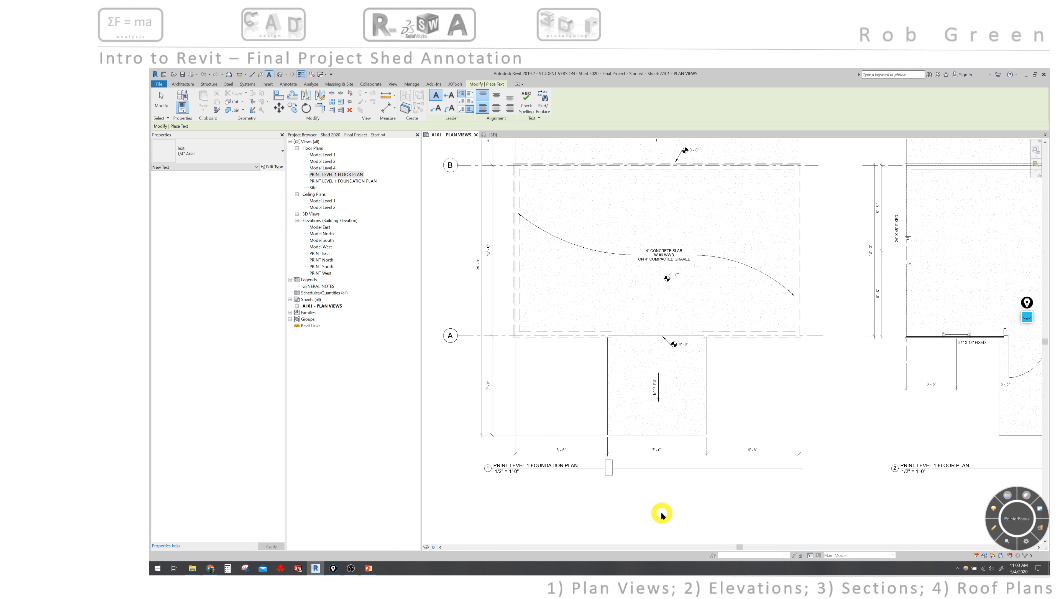
{"action": "type", "text": "walls "}
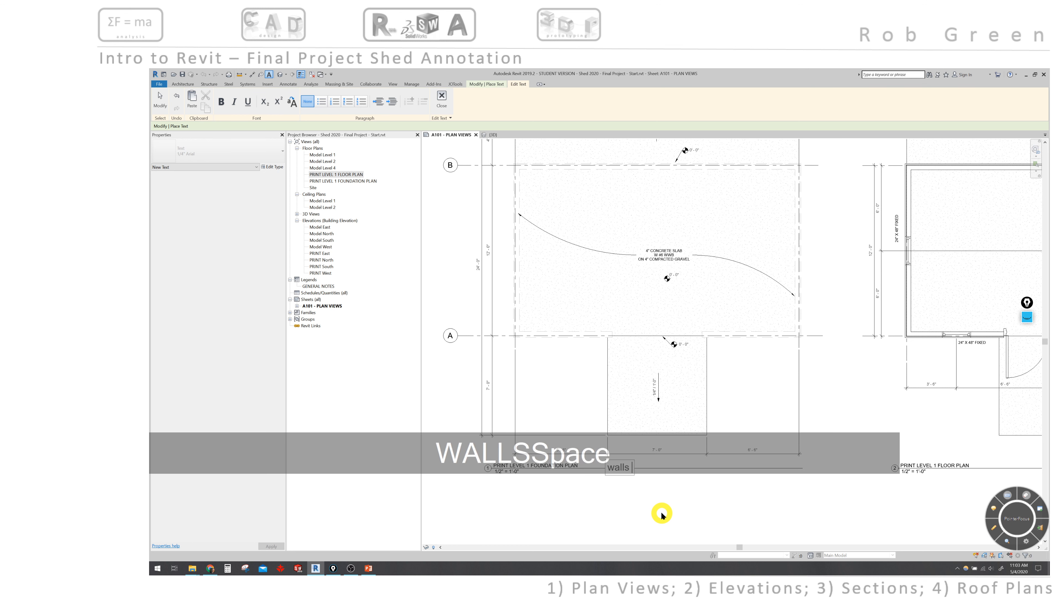
{"action": "type", "text": "abobe"}
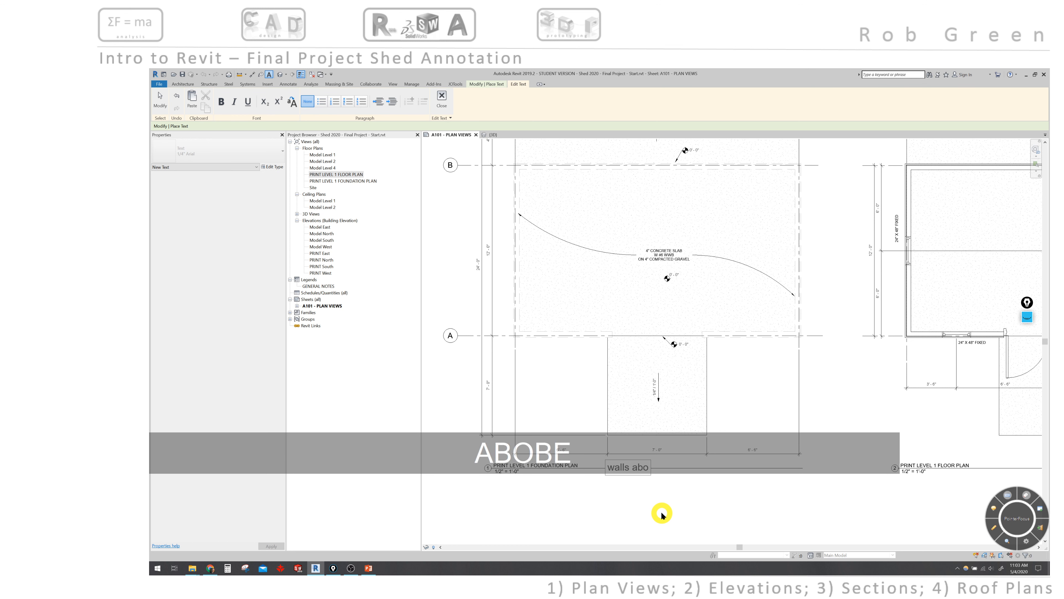
{"action": "key", "text": "BackSpace"}
{"action": "key", "text": "BackSpace"}
{"action": "key", "text": "BackSpace"}
{"action": "key", "text": "BackSpace"}
{"action": "key", "text": "BackSpace"}
{"action": "key", "text": "BackSpace"}
{"action": "key", "text": "BackSpace"}
{"action": "key", "text": "BackSpace"}
{"action": "key", "text": "BackSpace"}
{"action": "key", "text": "BackSpace"}
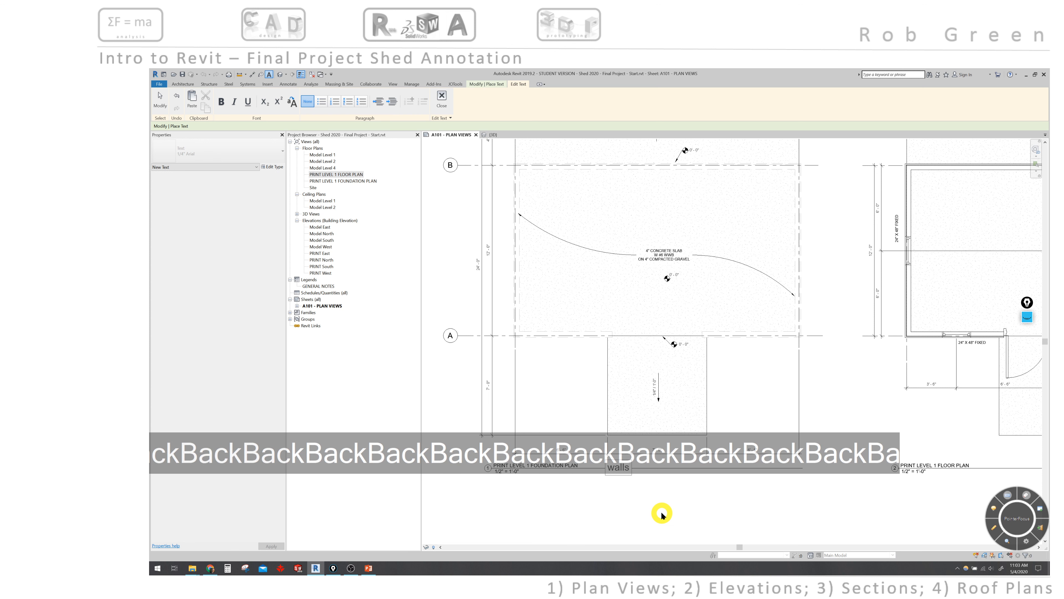
{"action": "key", "text": "BackSpace"}
{"action": "key", "text": "BackSpace"}
{"action": "key", "text": "BackSpace"}
{"action": "key", "text": "BackSpace"}
{"action": "key", "text": "BackSpace"}
Step: Write WALLS ABOVE SHOWN DASHED in the note beside the foundation plan title and finish placing text
{"action": "type", "text": "WALL"}
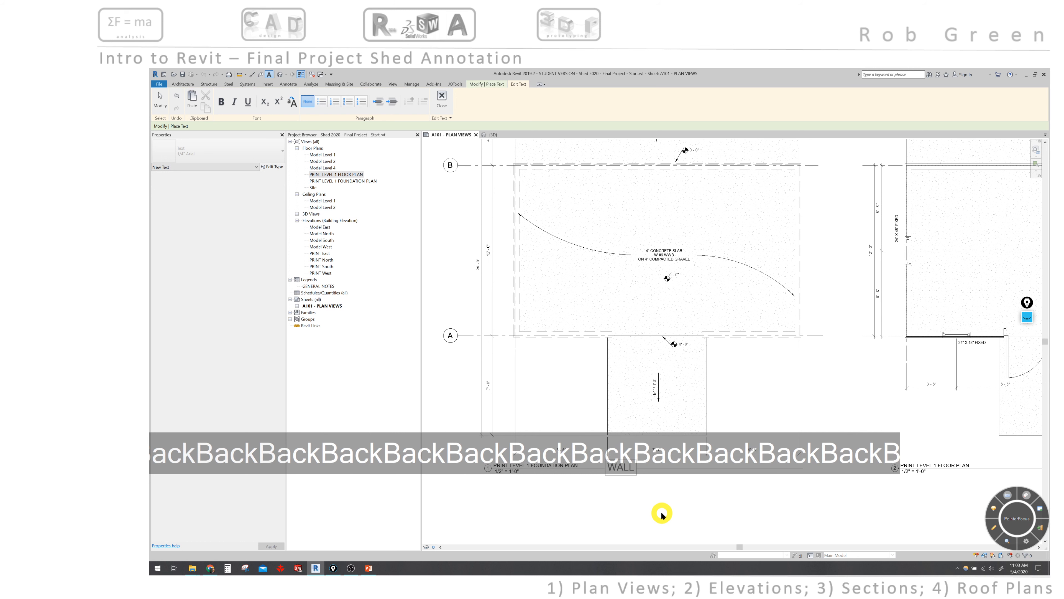
{"action": "type", "text": "S ABO"}
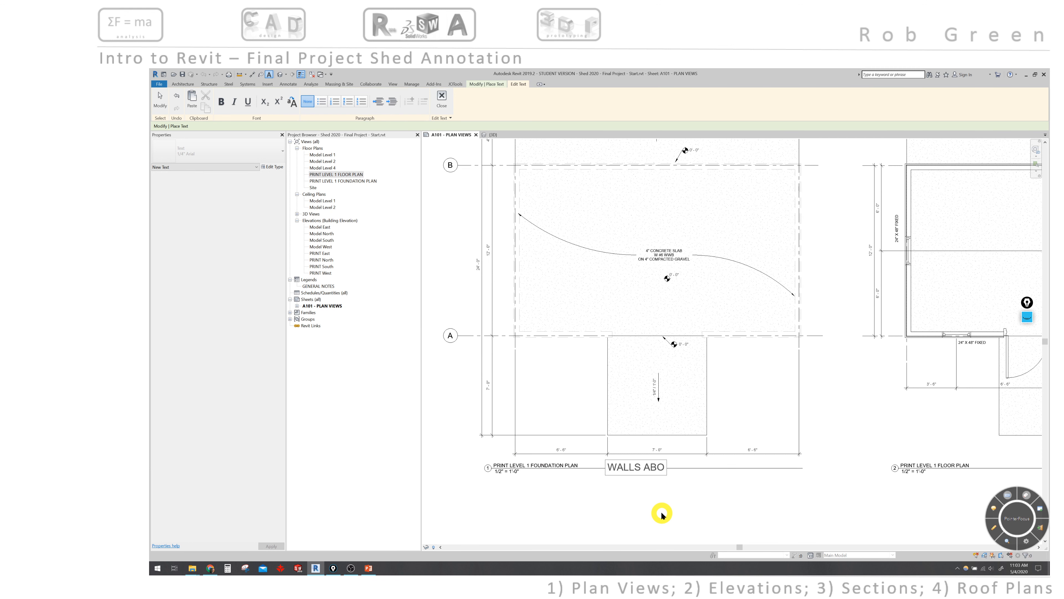
{"action": "type", "text": "VE S"}
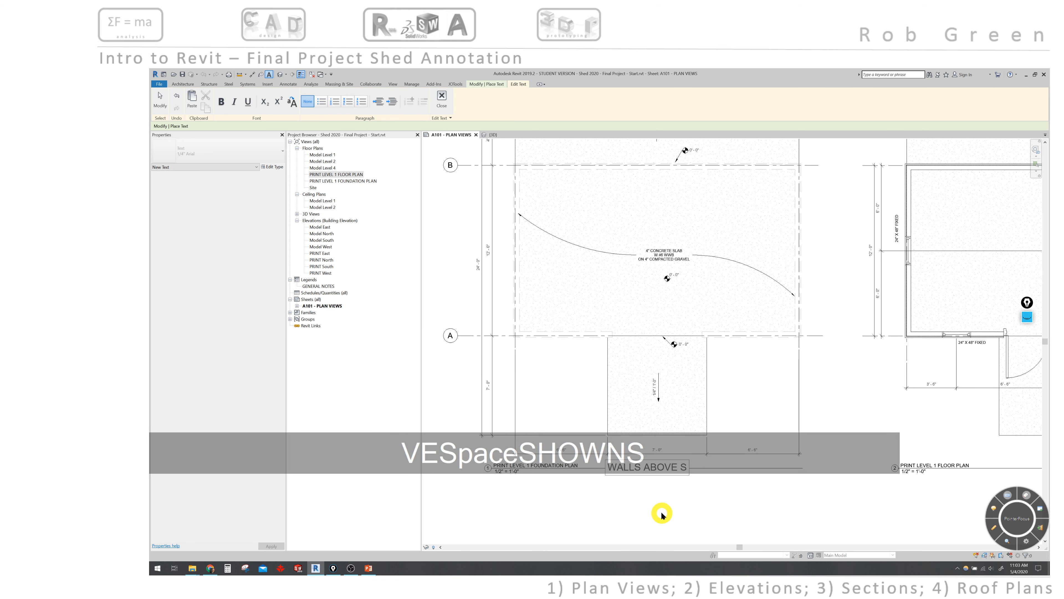
{"action": "type", "text": "HOWNS"}
{"action": "key", "text": "BackSpace"}
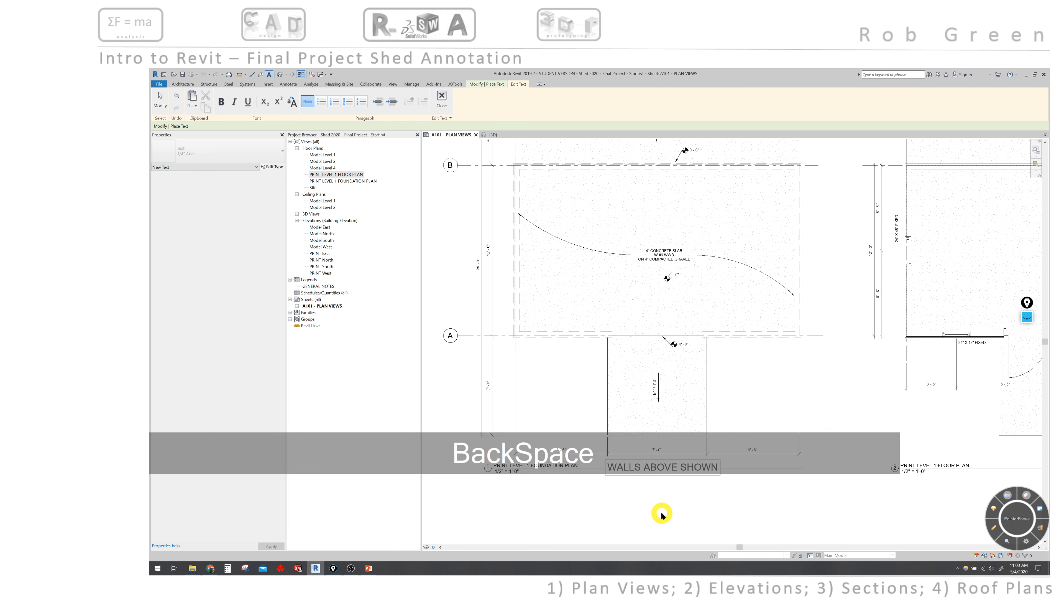
{"action": "type", "text": "IN"}
{"action": "key", "text": "BackSpace"}
{"action": "key", "text": "BackSpace"}
{"action": "key", "text": "BackSpace"}
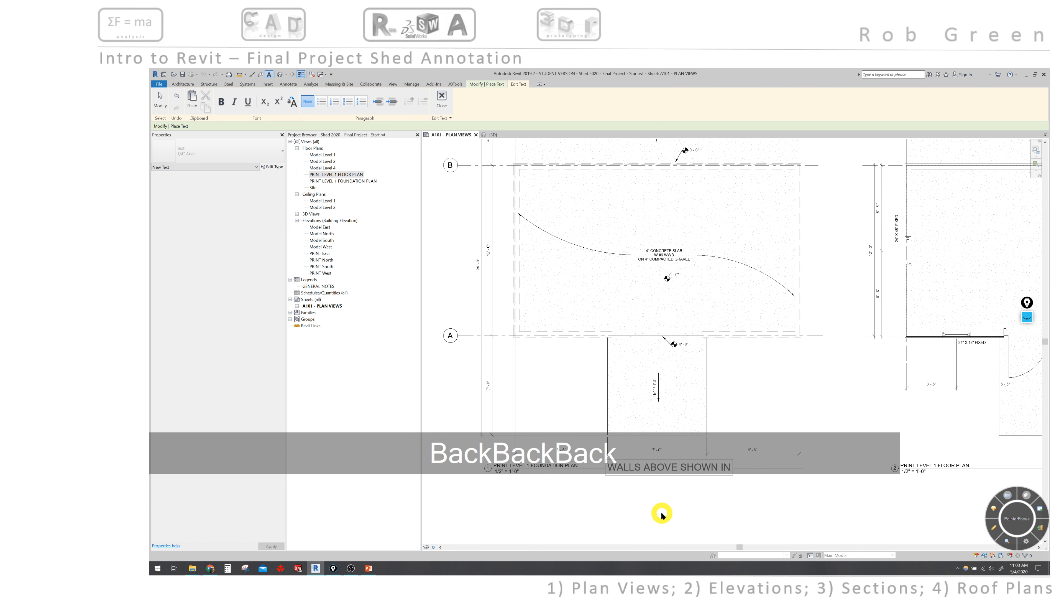
{"action": "type", "text": "DASHED"}
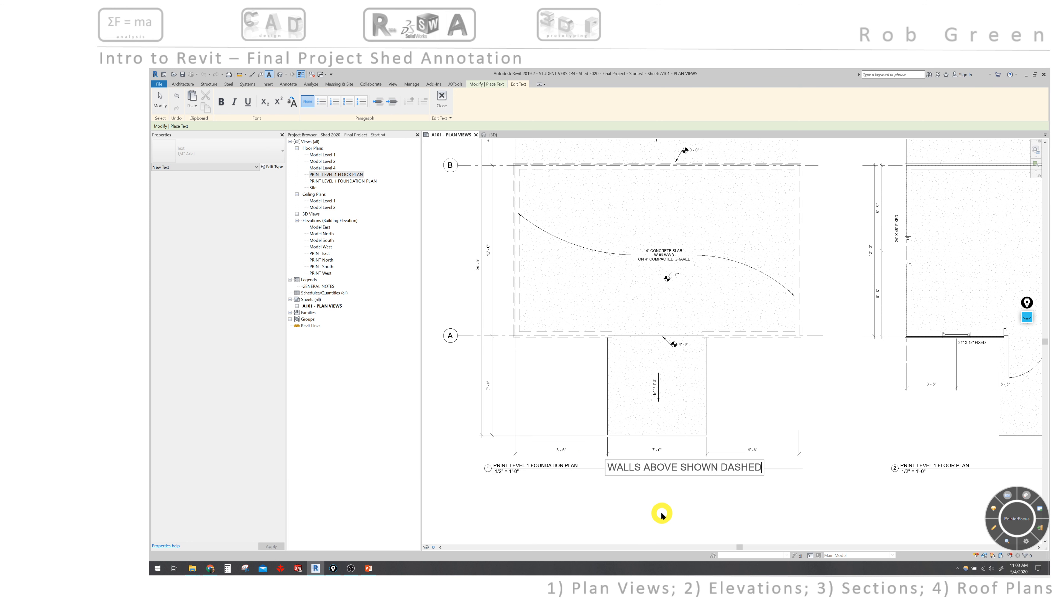
{"action": "key", "text": "Return"}
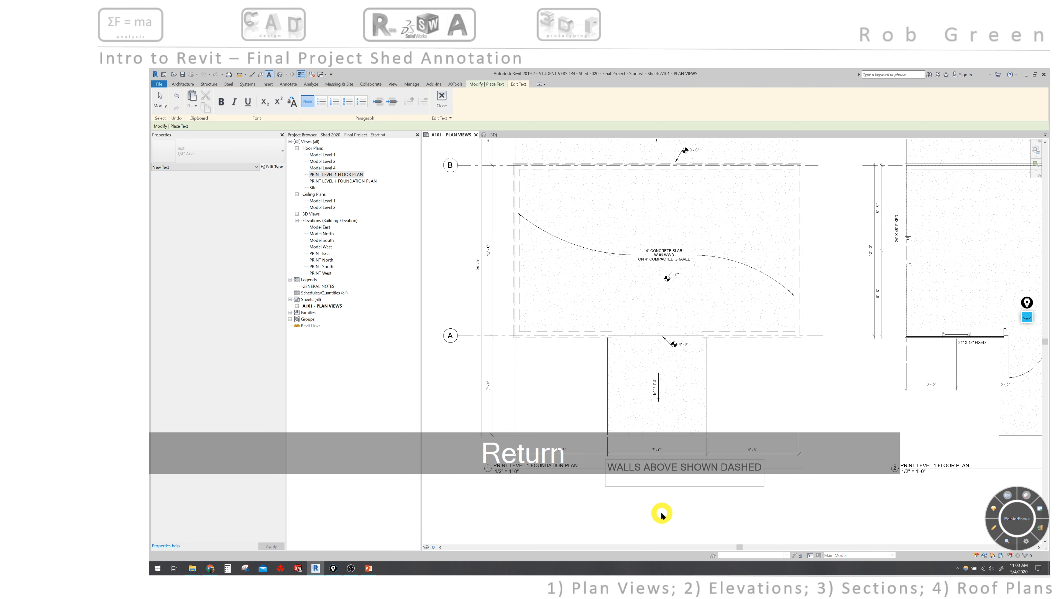
{"action": "key", "text": "BackSpace"}
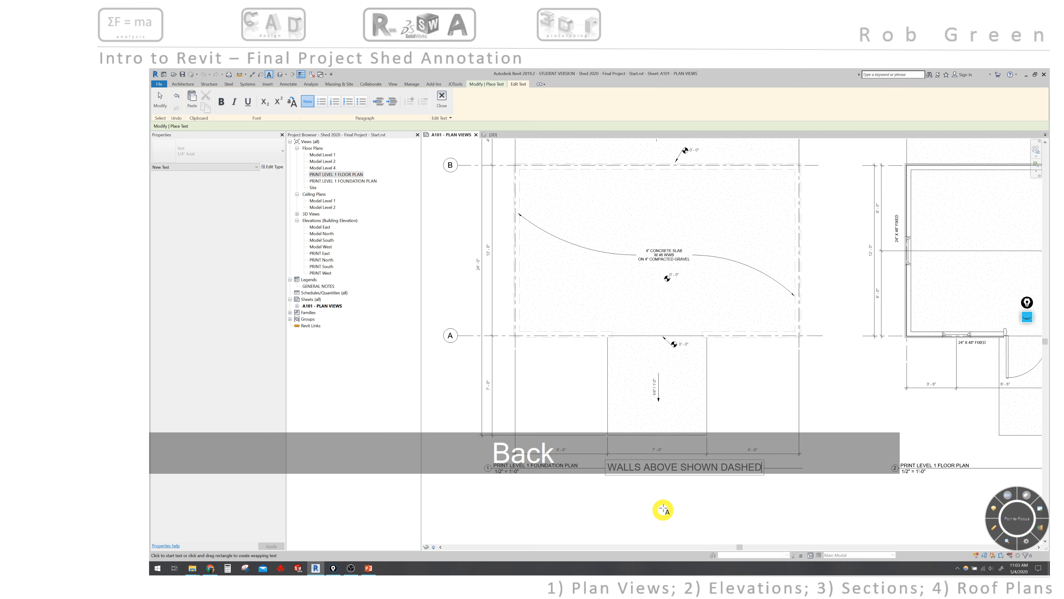
{"action": "key", "text": "Escape"}
{"action": "key", "text": "Escape"}
{"action": "key", "text": "Escape"}
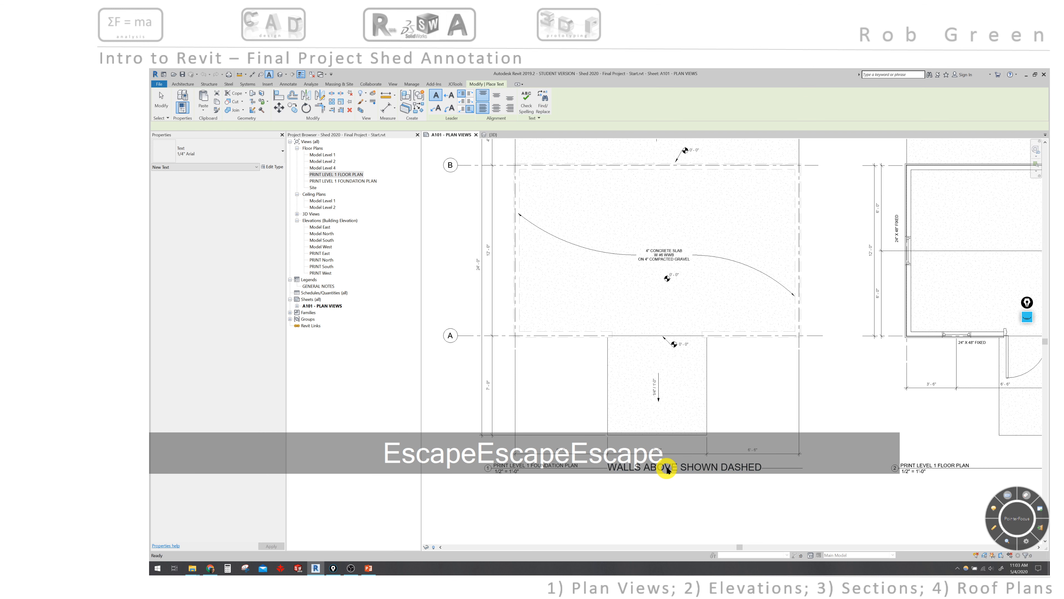
{"action": "key", "text": "Escape"}
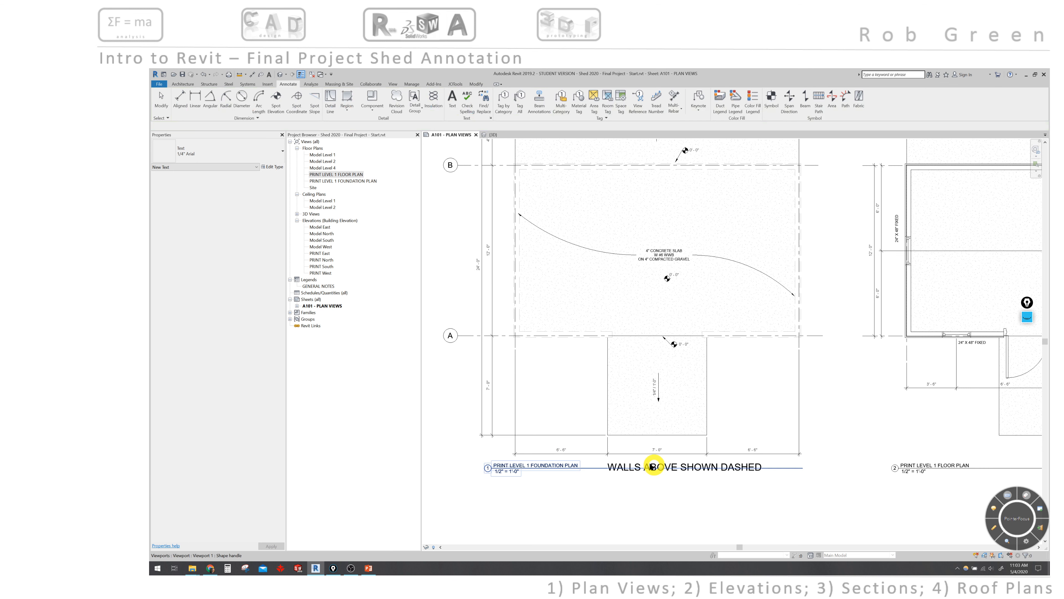
Step: Duplicate the text type of the WALLS ABOVE SHOWN DASHED note as 1/8" Arial
{"action": "left_click", "coordinate": [623, 464]}
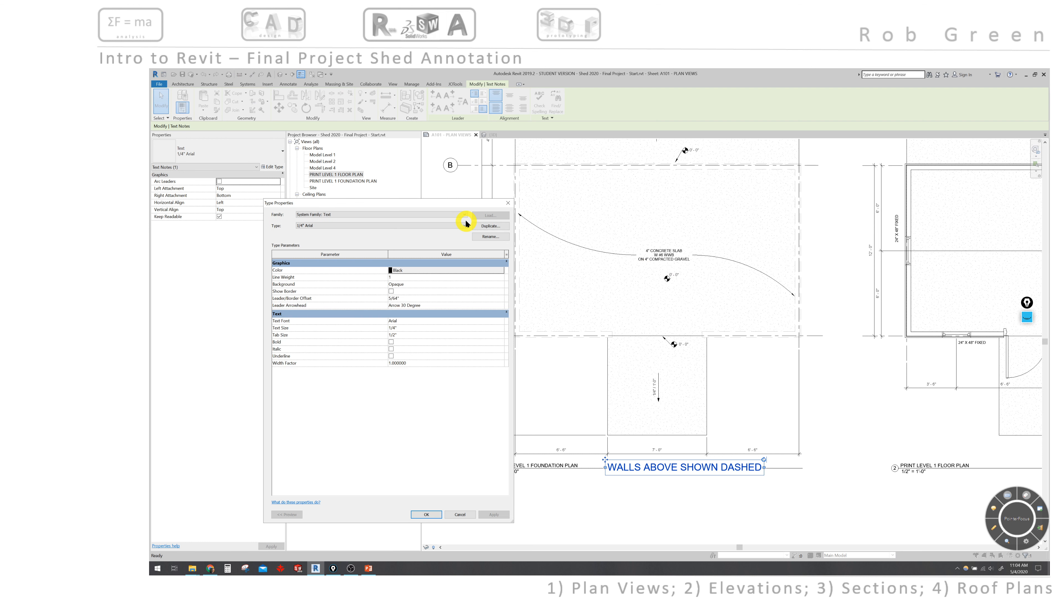
{"action": "left_click", "coordinate": [486, 226]}
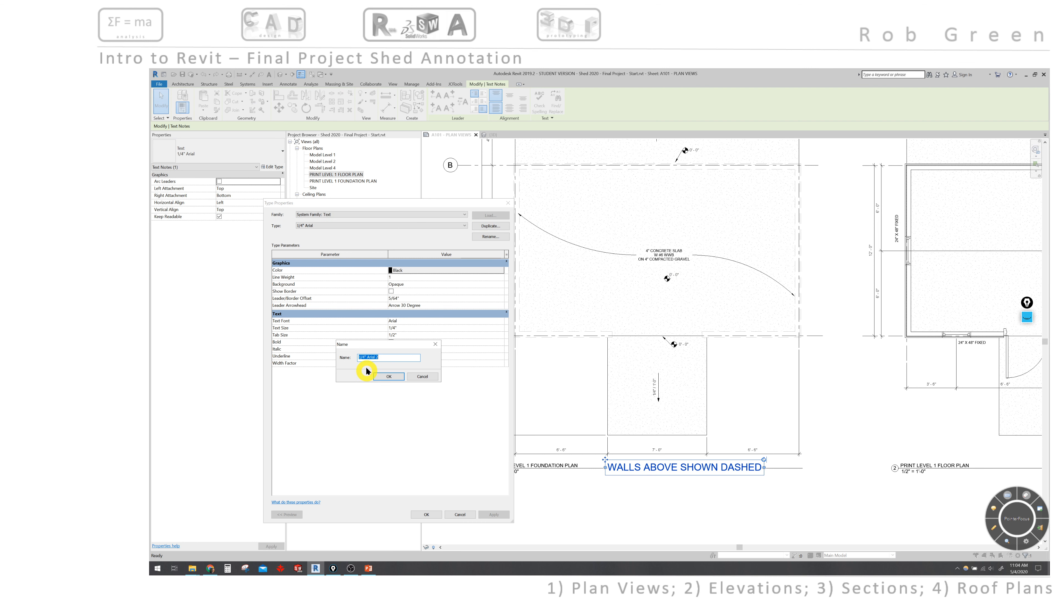
{"action": "left_click", "coordinate": [363, 356]}
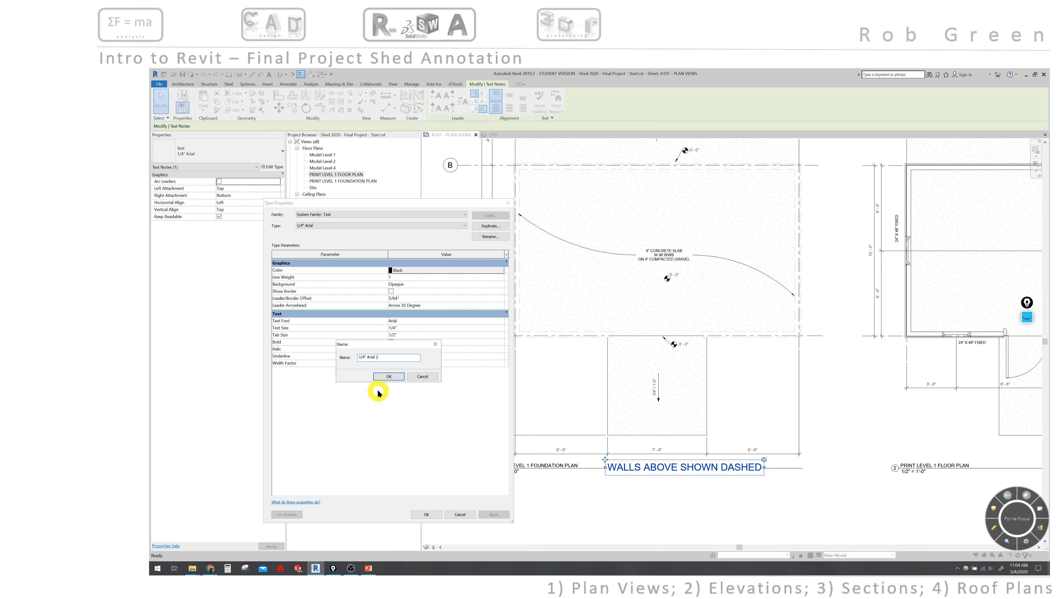
{"action": "key", "text": "Delete"}
{"action": "type", "text": "8"}
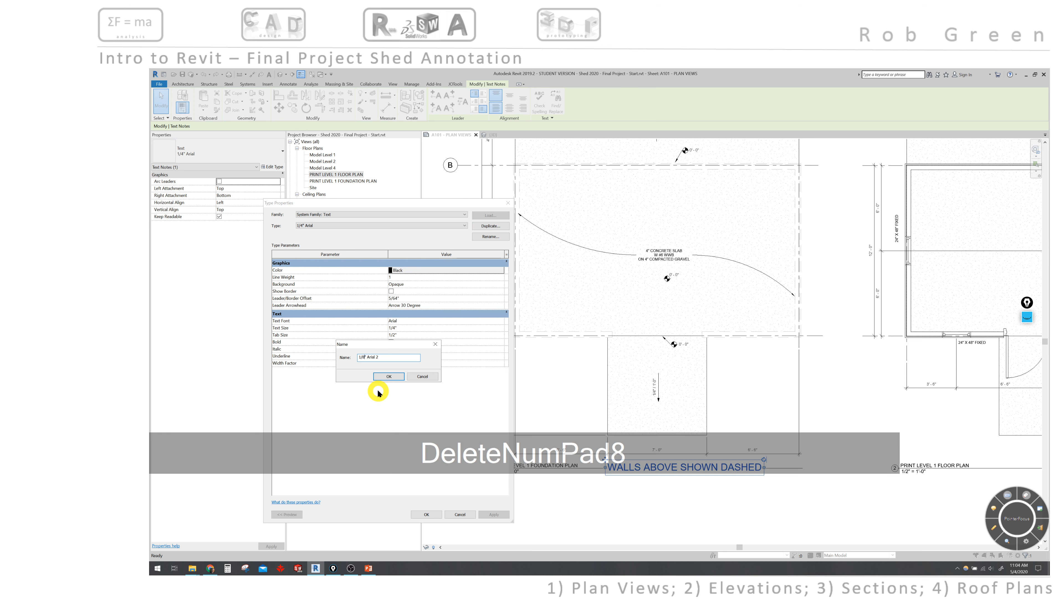
{"action": "left_click_drag", "start_coordinate": [376, 357], "coordinate": [385, 356]}
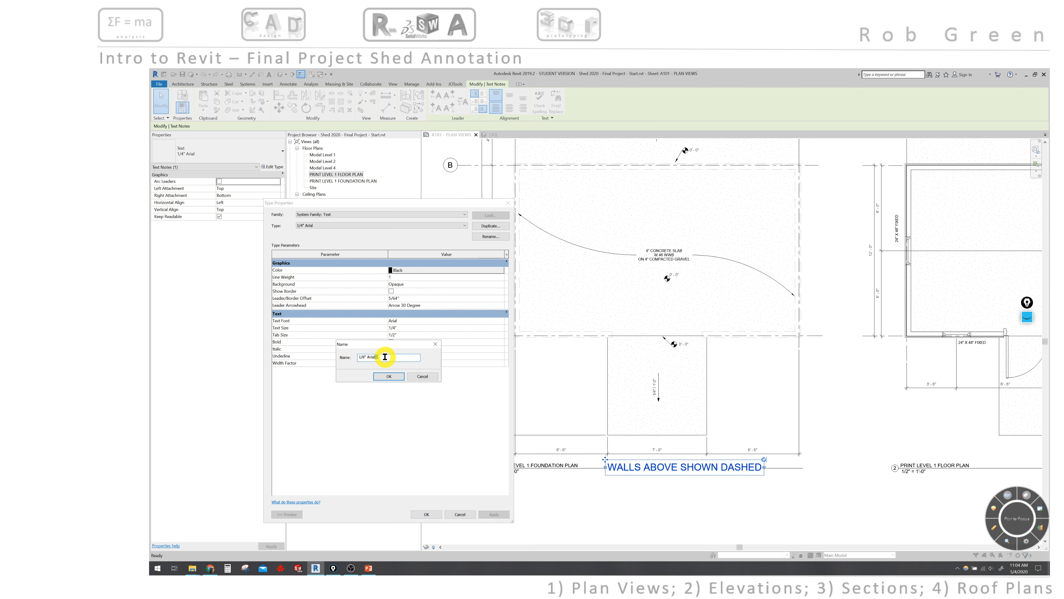
{"action": "key", "text": "Delete"}
{"action": "left_click", "coordinate": [386, 375]}
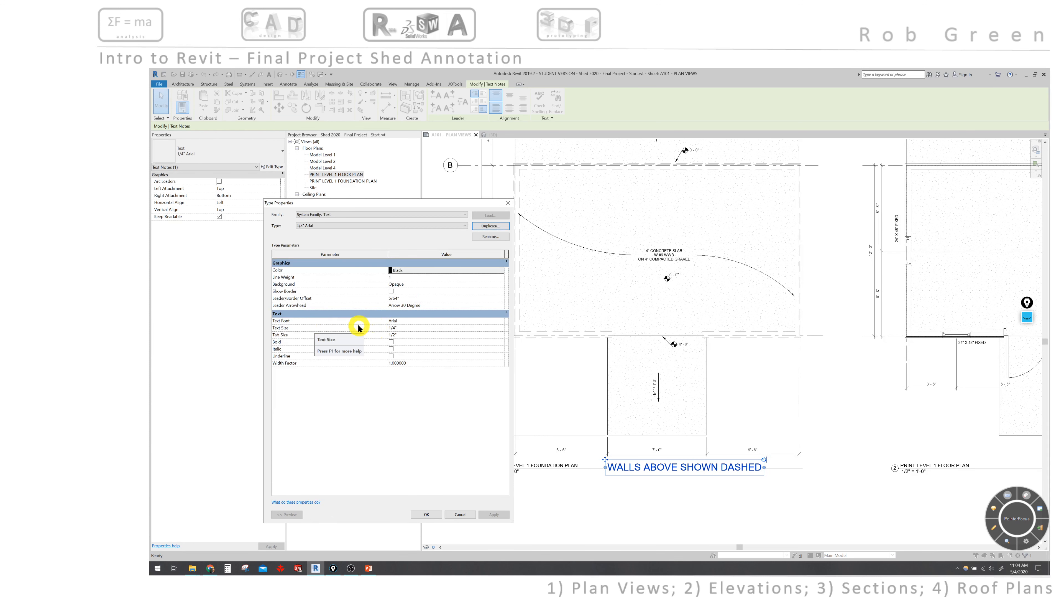
Step: Set the 1/8" Arial type's text size to 1/8" and apply it to the selected note
{"action": "left_click", "coordinate": [416, 328]}
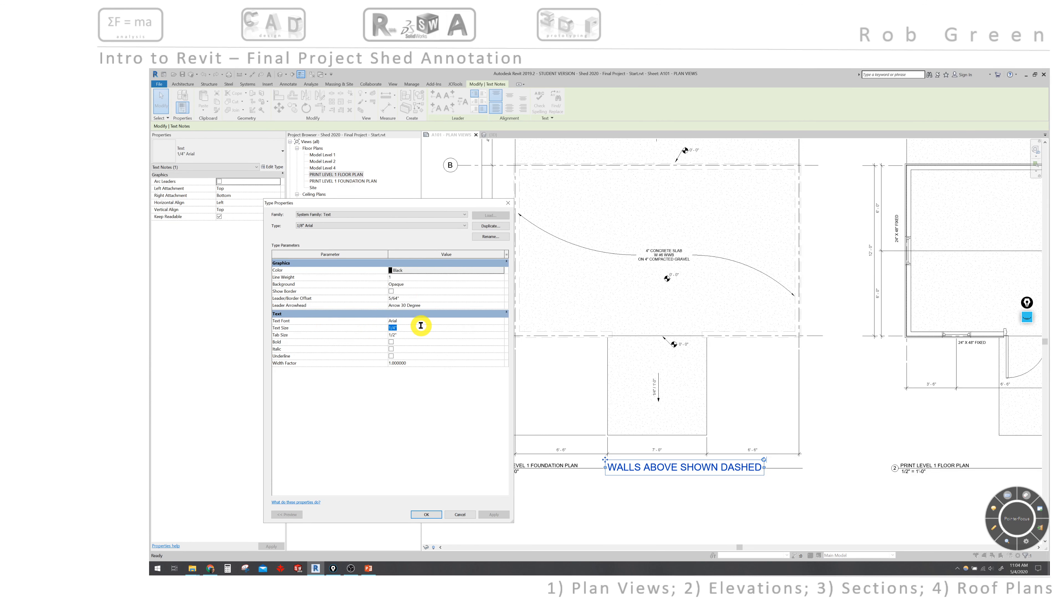
{"action": "key", "text": "Delete"}
{"action": "type", "text": "1/8\""}
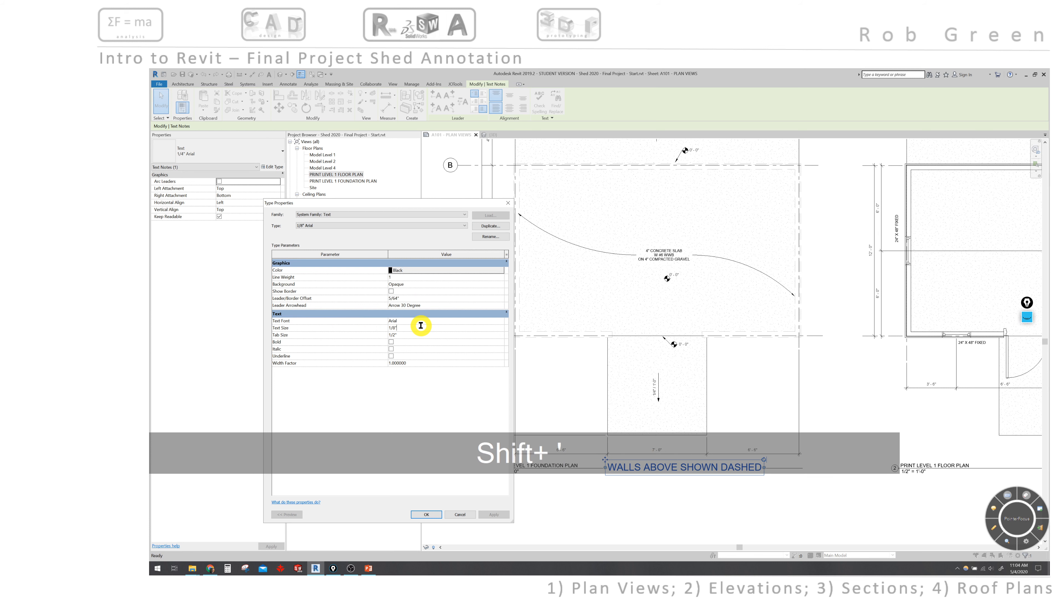
{"action": "key", "text": "Return"}
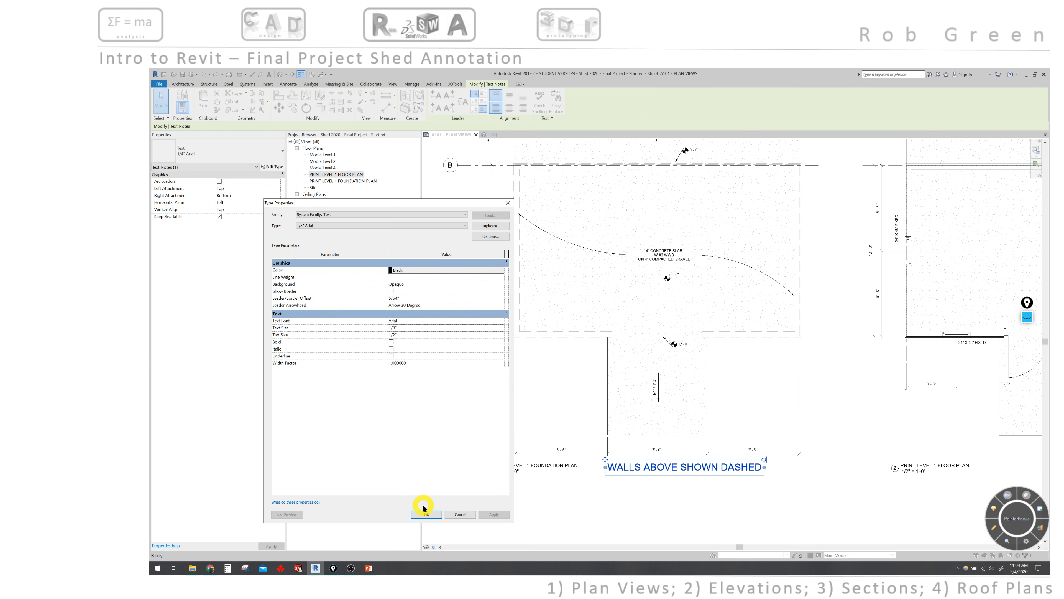
{"action": "left_click", "coordinate": [424, 513]}
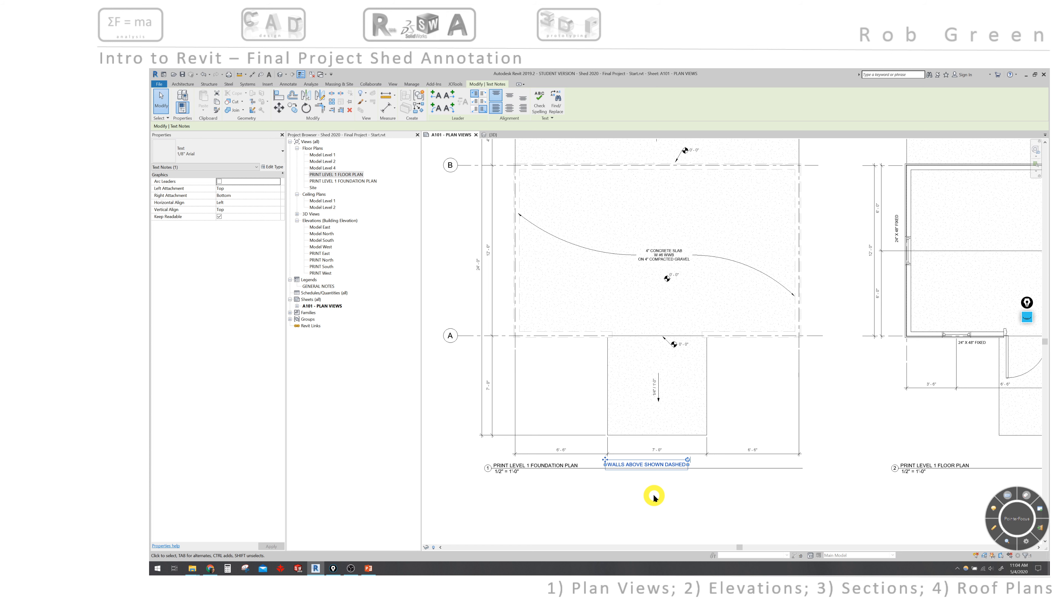
{"action": "left_click", "coordinate": [655, 497]}
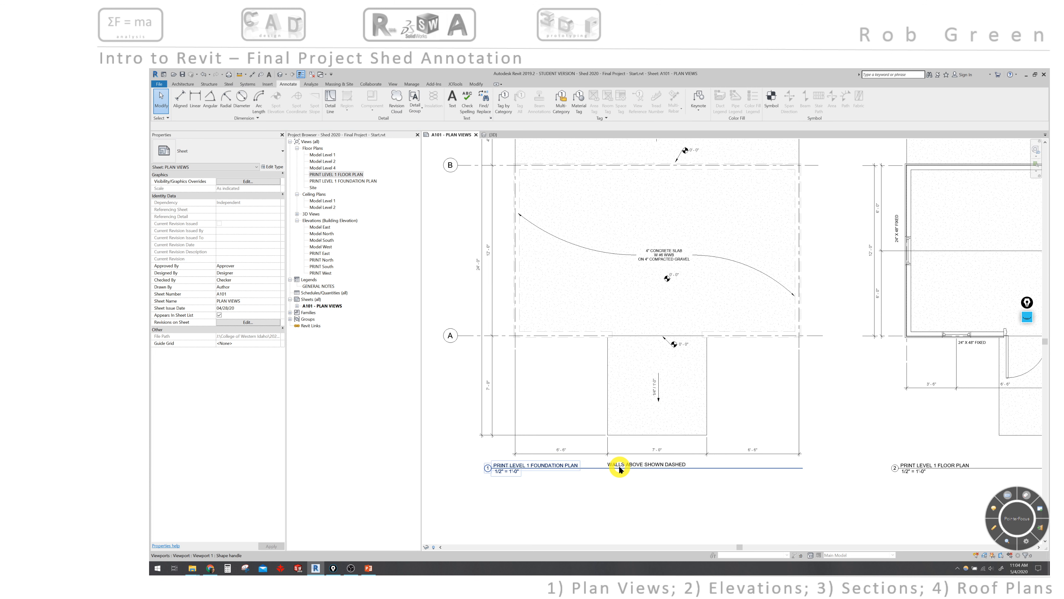
Step: Activate the foundation plan viewport and draw a short horizontal building section across the grid 2 wall, between grids A and B
{"action": "double_click", "coordinate": [502, 281]}
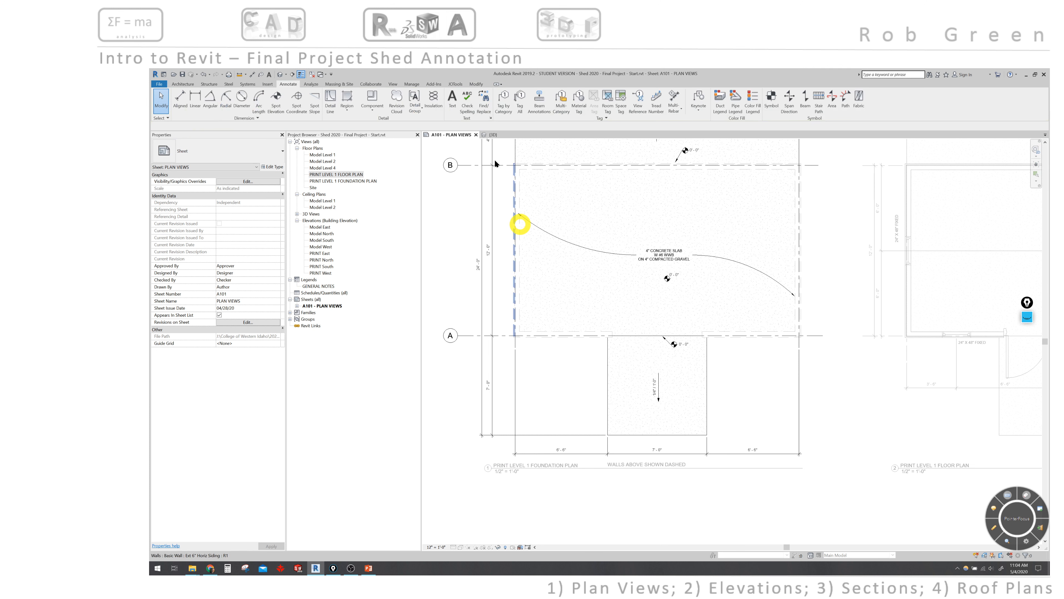
{"action": "left_click", "coordinate": [393, 85]}
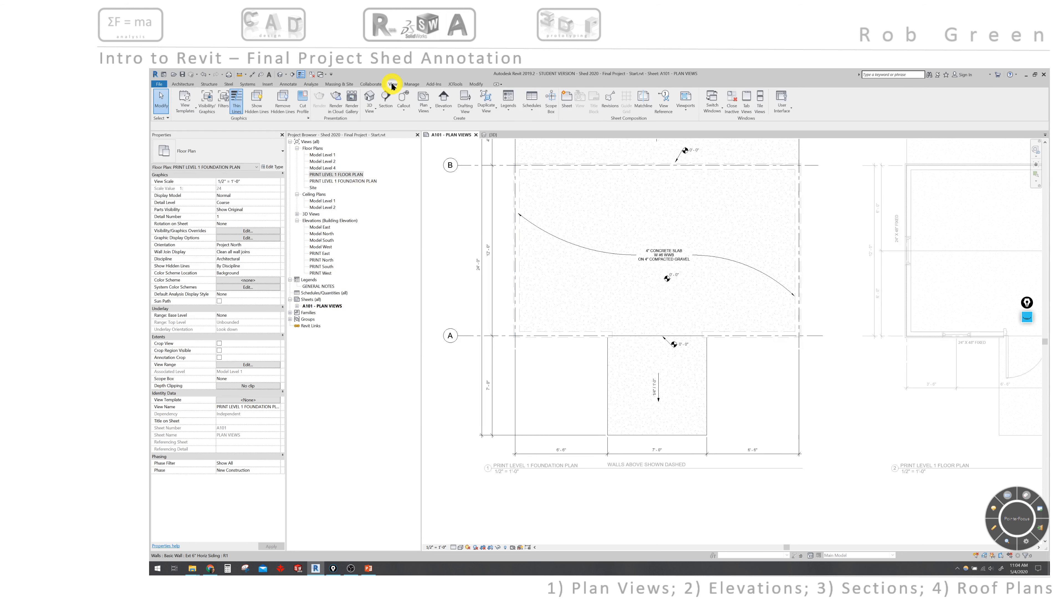
{"action": "left_click", "coordinate": [386, 98]}
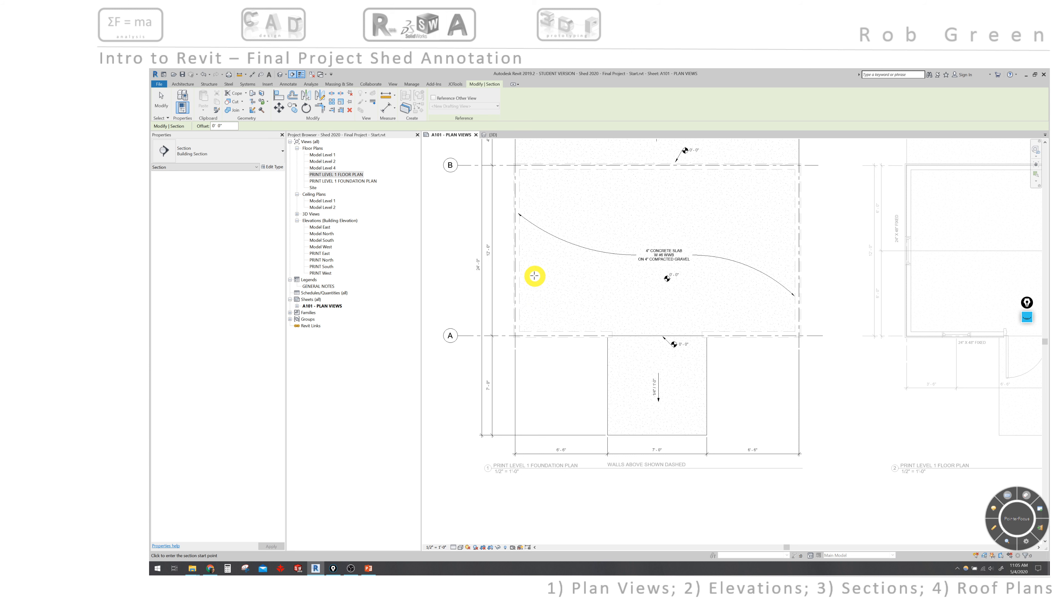
{"action": "left_click", "coordinate": [544, 275]}
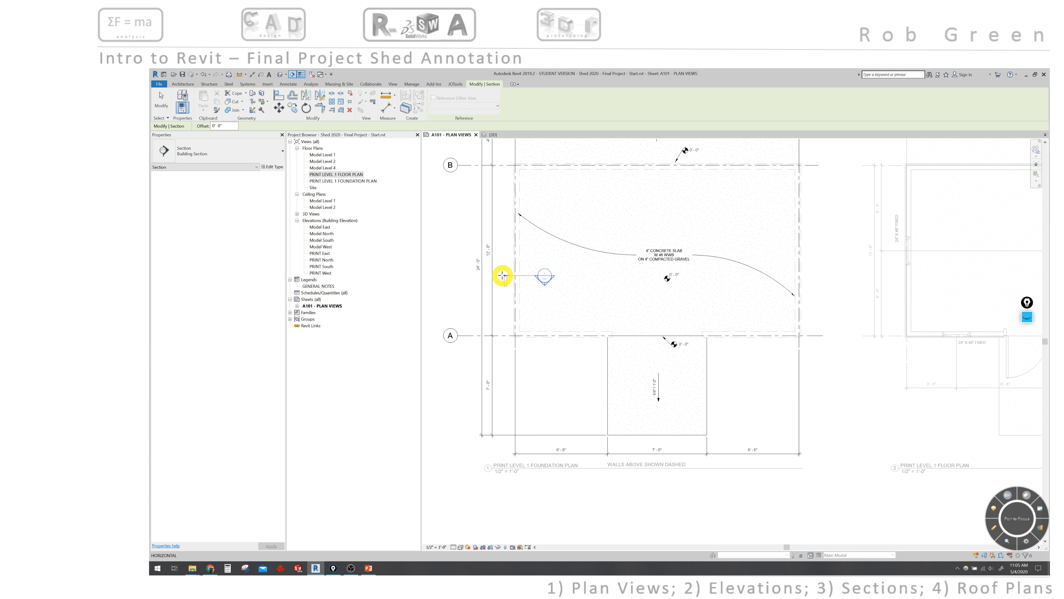
{"action": "left_click", "coordinate": [502, 276]}
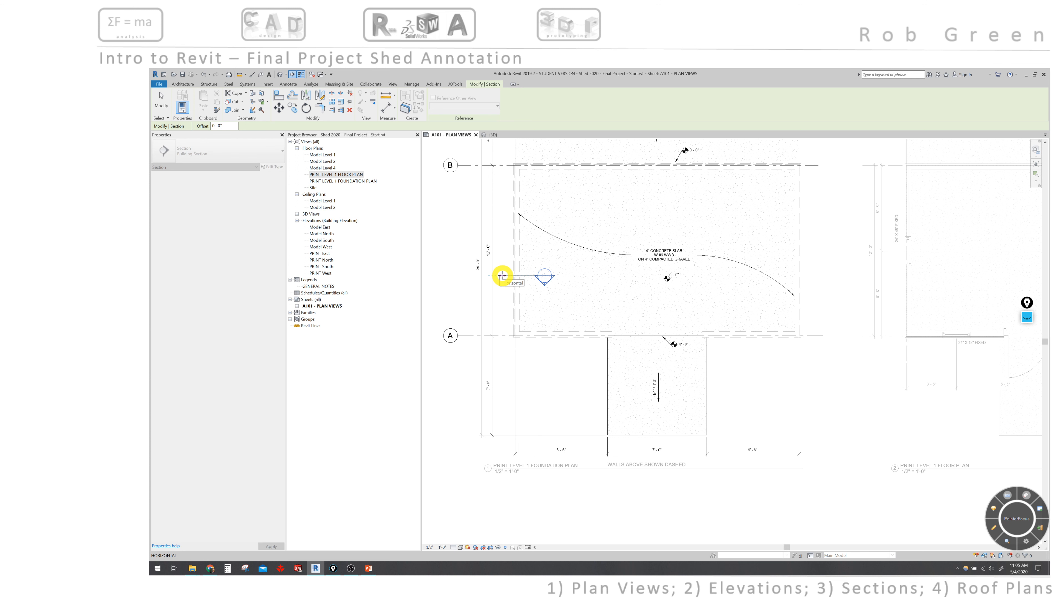
Step: Cancel the downward-facing section and draw a short building section from outside to inside across the grid 2 wall, looking up
{"action": "key", "text": "Escape"}
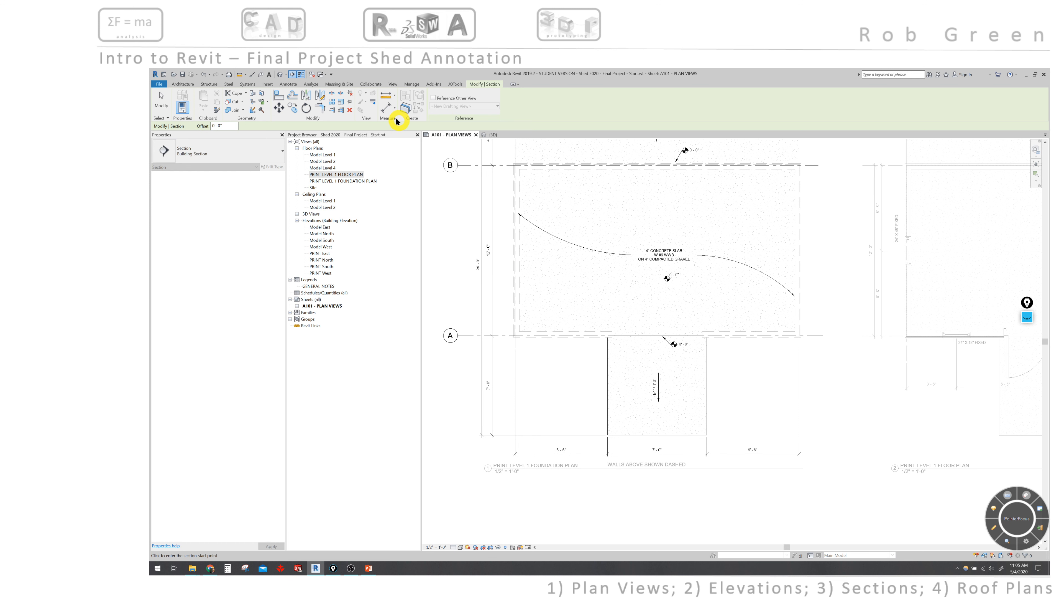
{"action": "key", "text": "Escape"}
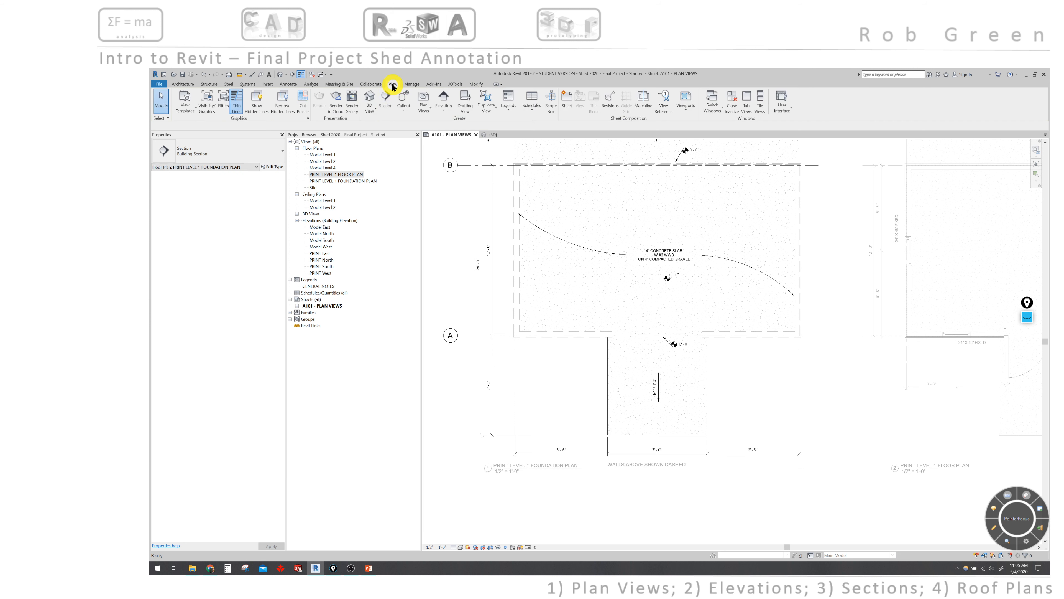
{"action": "left_click", "coordinate": [503, 293]}
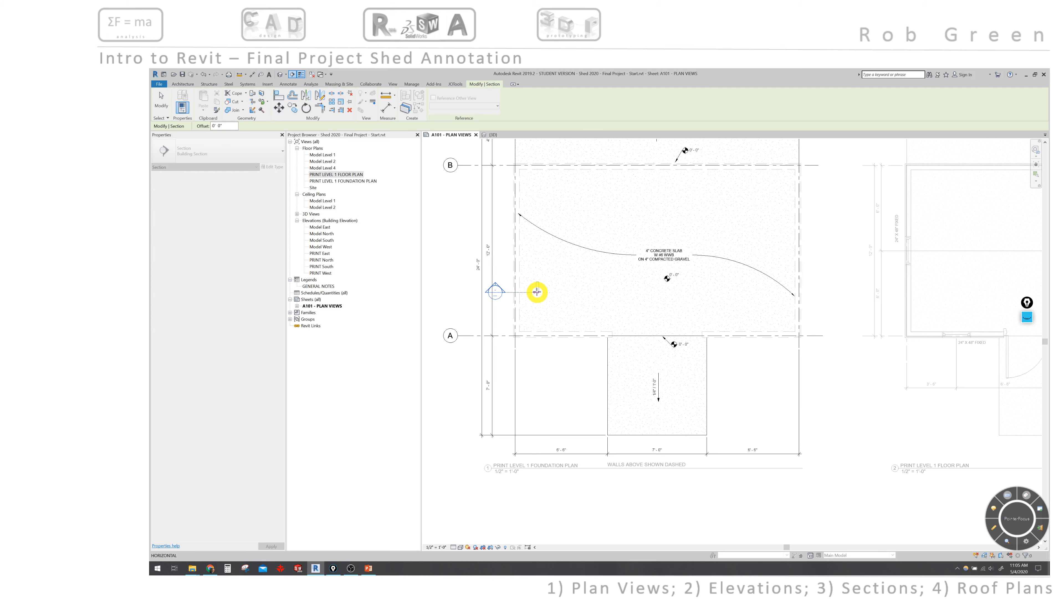
{"action": "left_click", "coordinate": [538, 292]}
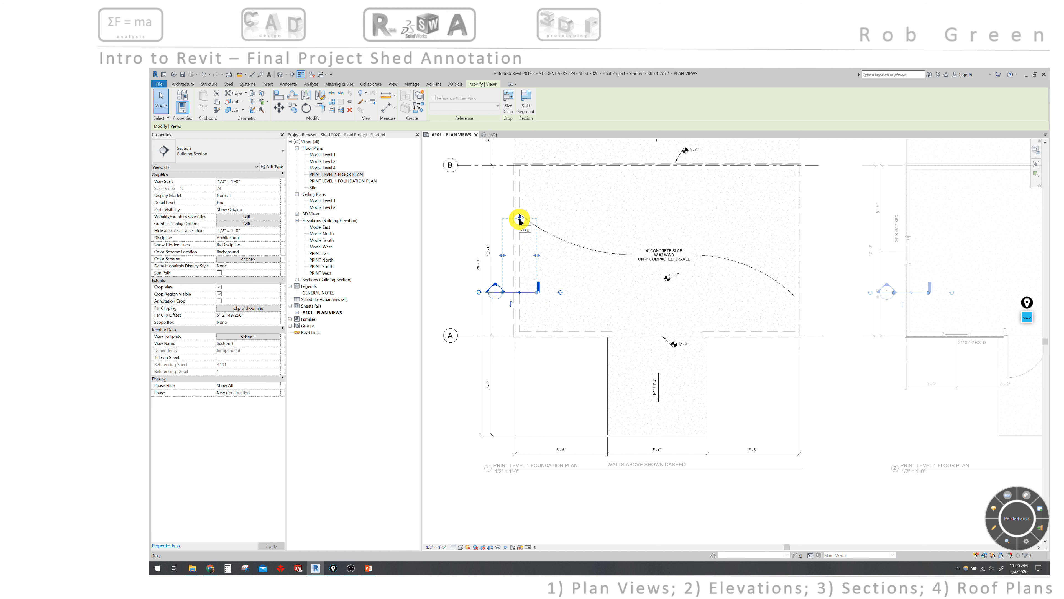
Step: Shorten the section's view depth and pull its head end closer to the grid 2 wall
{"action": "left_click_drag", "start_coordinate": [520, 221], "coordinate": [520, 284]}
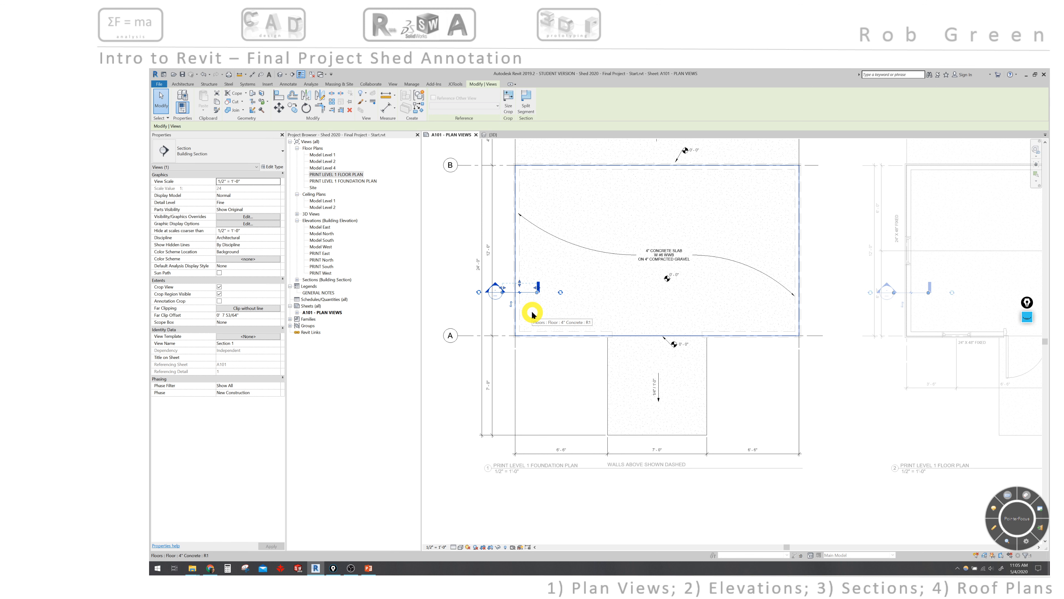
{"action": "scroll", "coordinate": [532, 314], "scroll_direction": "up", "scroll_amount": 2}
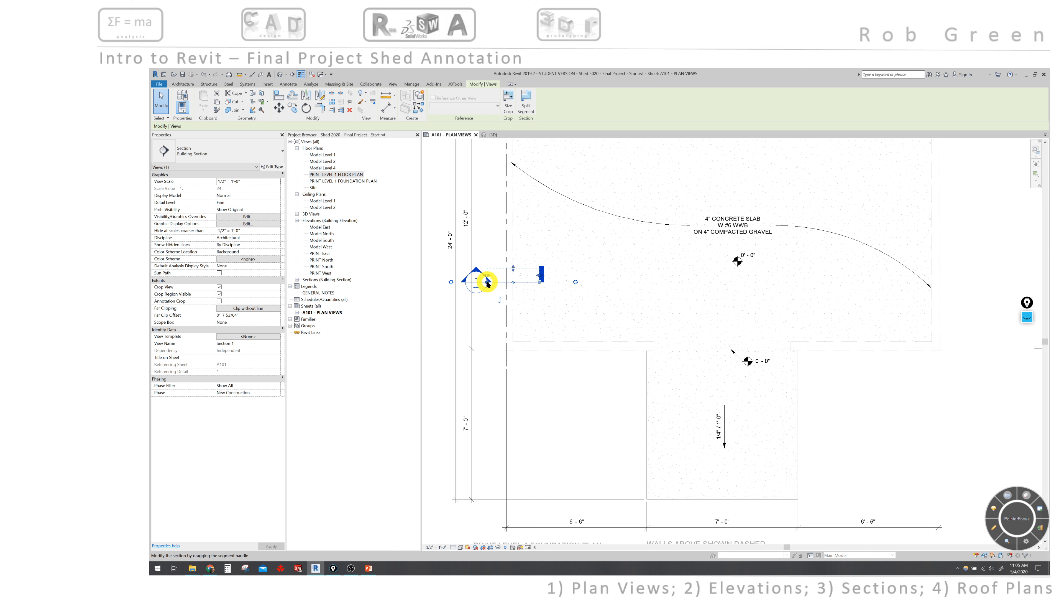
{"action": "left_click_drag", "start_coordinate": [487, 283], "coordinate": [527, 318]}
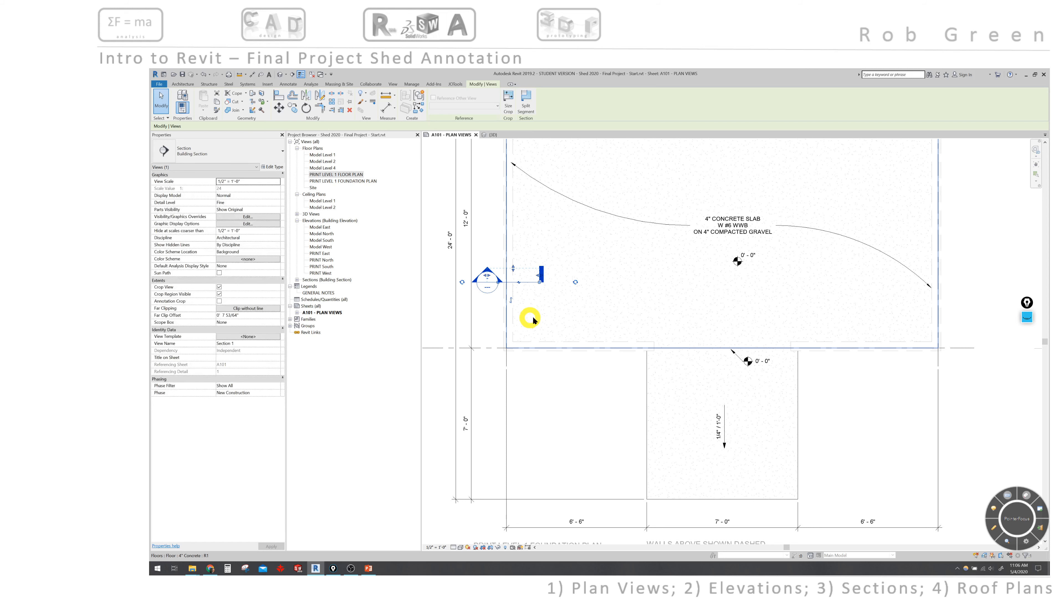
{"action": "key", "text": "Escape"}
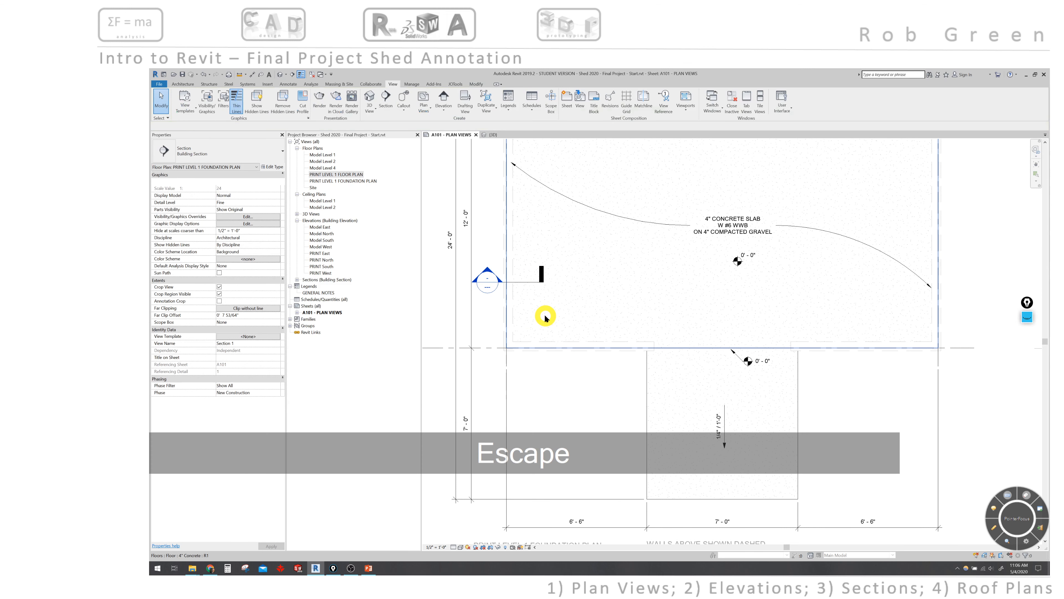
Step: Expand the building sections in the project browser and deactivate the plan viewport to return to the sheet
{"action": "scroll", "coordinate": [545, 317], "scroll_direction": "down", "scroll_amount": 1}
{"action": "scroll", "coordinate": [546, 317], "scroll_direction": "down", "scroll_amount": 1}
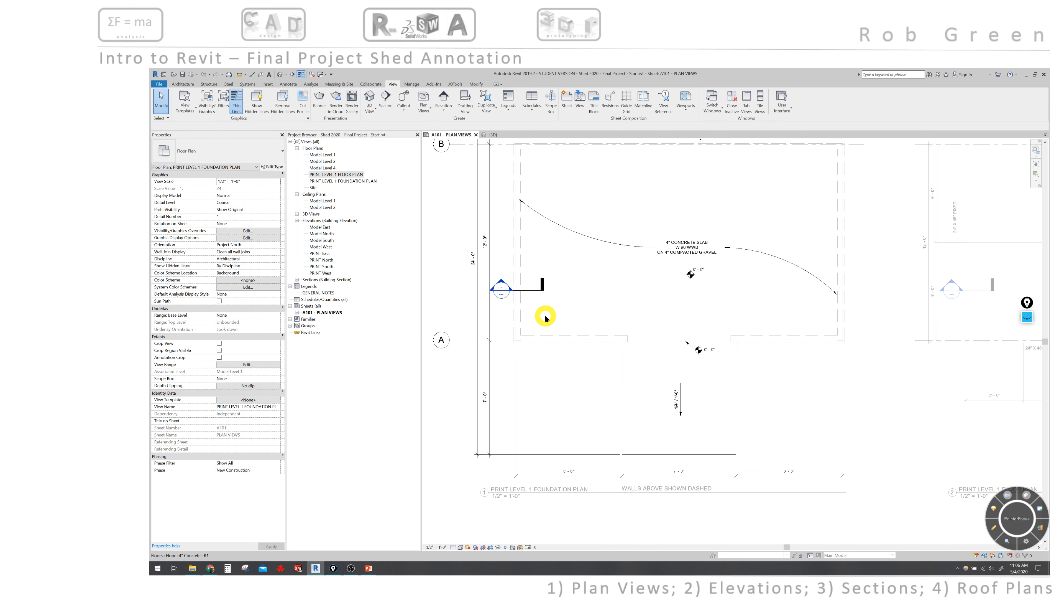
{"action": "scroll", "coordinate": [545, 318], "scroll_direction": "down", "scroll_amount": 2}
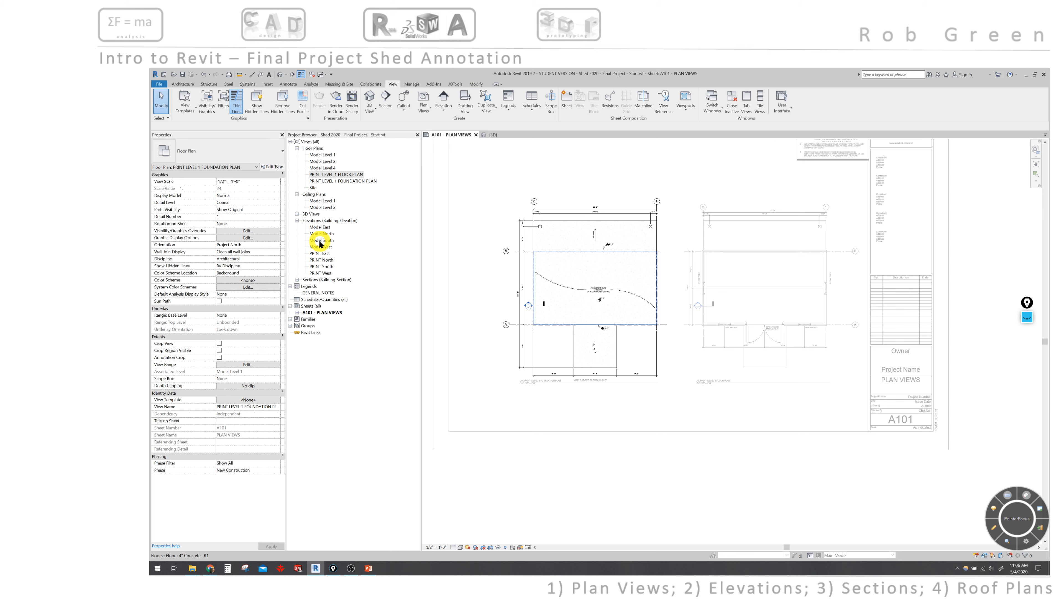
{"action": "left_click", "coordinate": [297, 280]}
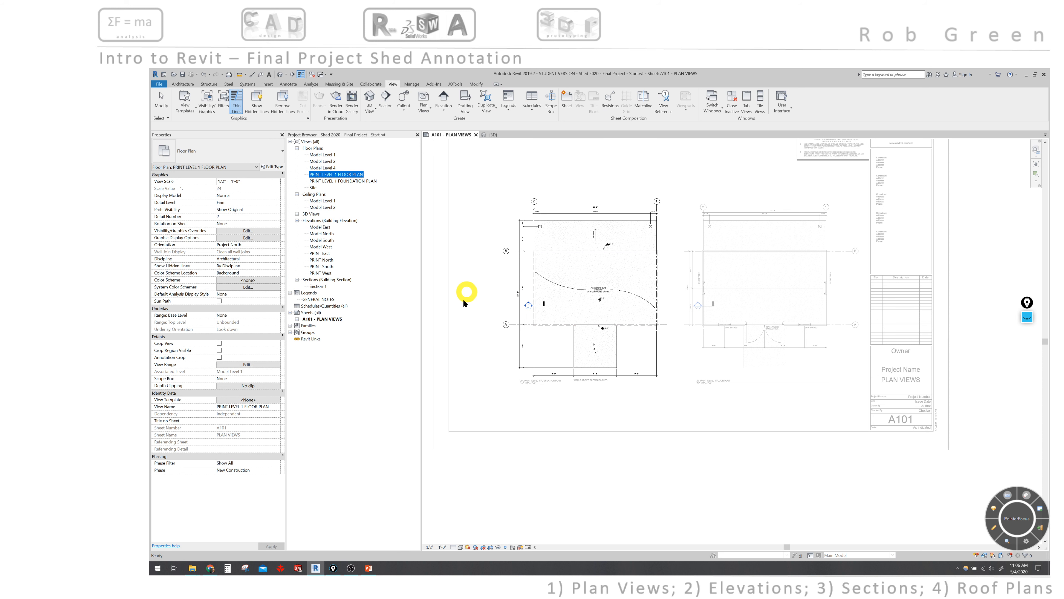
{"action": "right_click", "coordinate": [477, 392]}
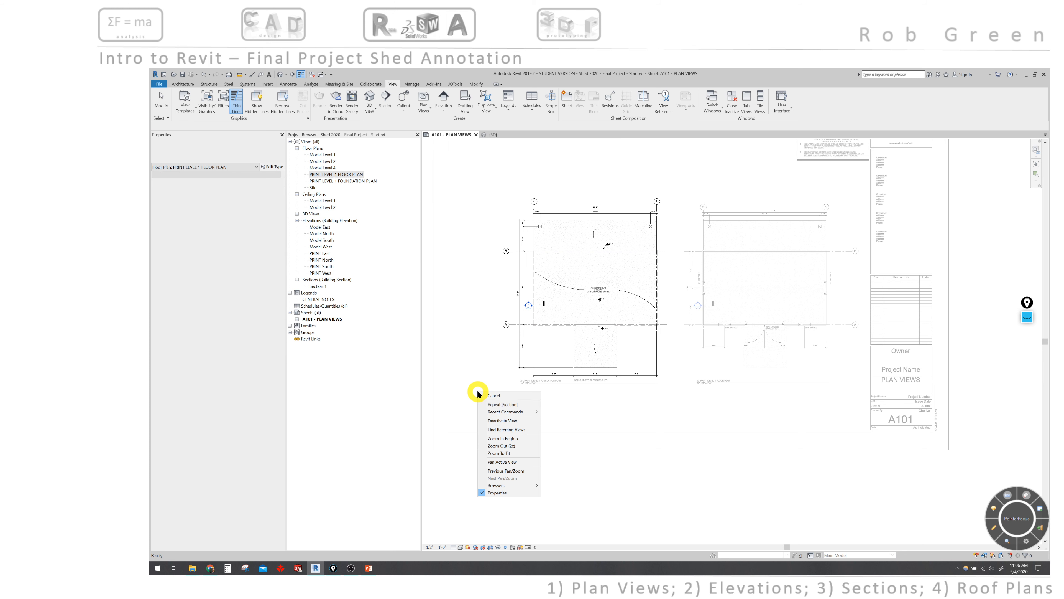
{"action": "left_click", "coordinate": [488, 421]}
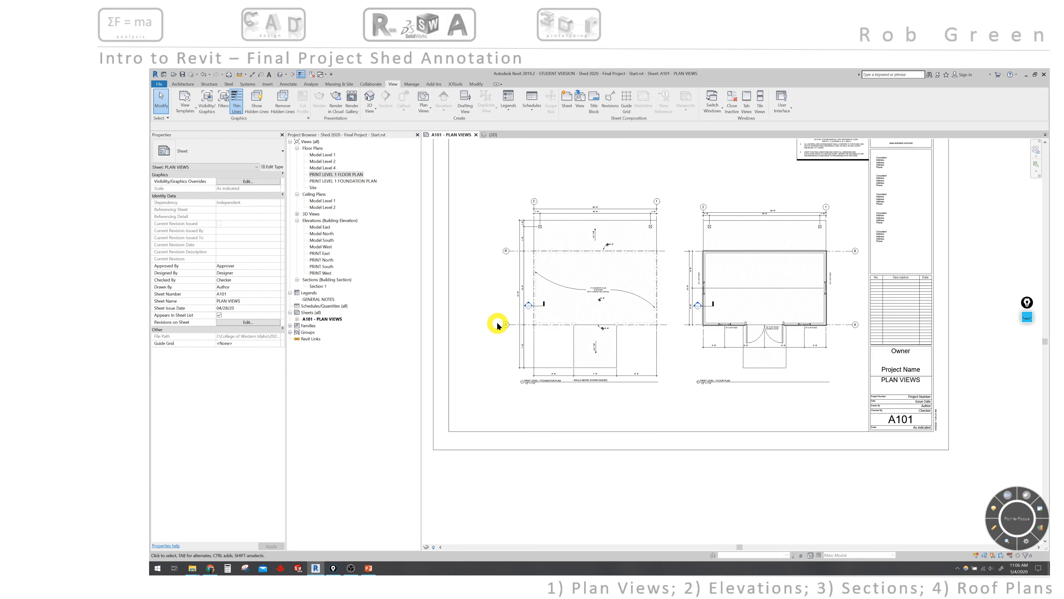
Step: Place the Section 1 view on sheet A101 above the foundation plan, near the sheet's left edge
{"action": "scroll", "coordinate": [499, 330], "scroll_direction": "down", "scroll_amount": 2}
{"action": "middle_click_drag", "start_coordinate": [503, 359], "coordinate": [486, 346]}
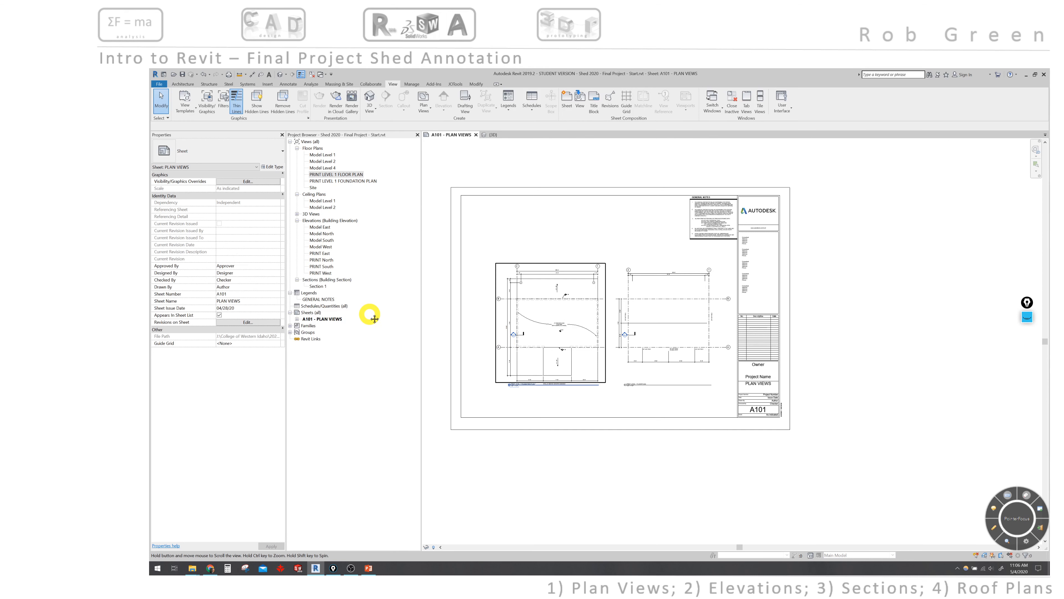
{"action": "middle_click_drag", "start_coordinate": [423, 331], "coordinate": [431, 365]}
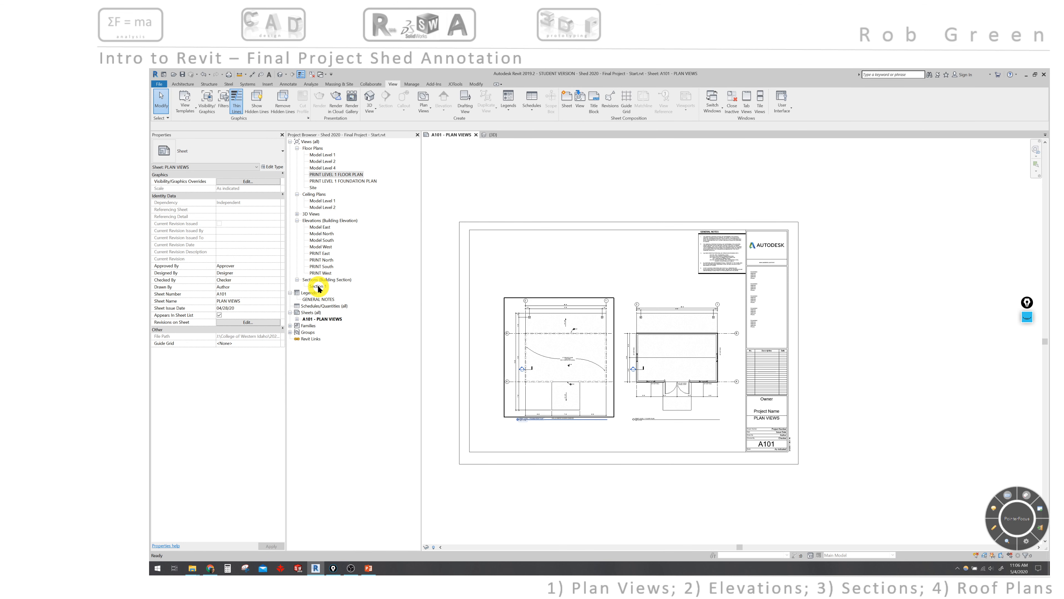
{"action": "left_click", "coordinate": [317, 286]}
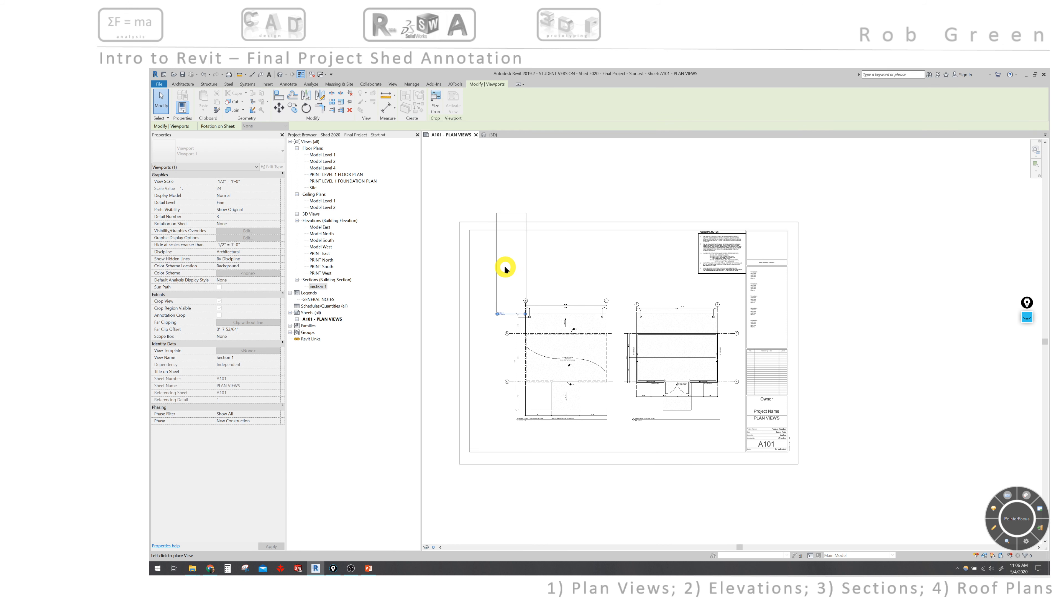
{"action": "left_click", "coordinate": [505, 268]}
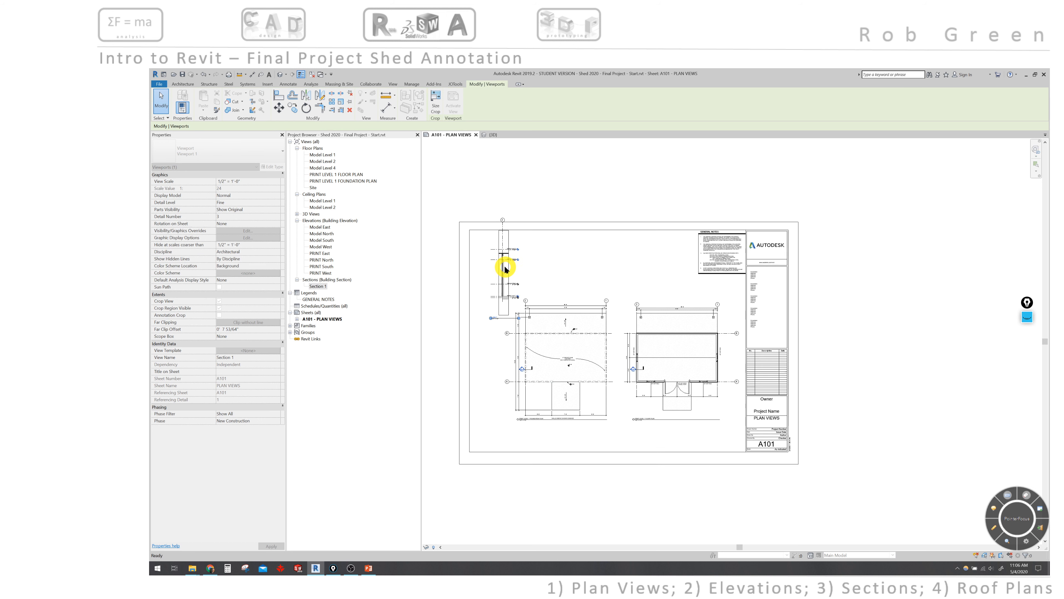
Step: Activate the Section 1 viewport and crop it from below and above to show only the slab and wall base
{"action": "left_click", "coordinate": [506, 290]}
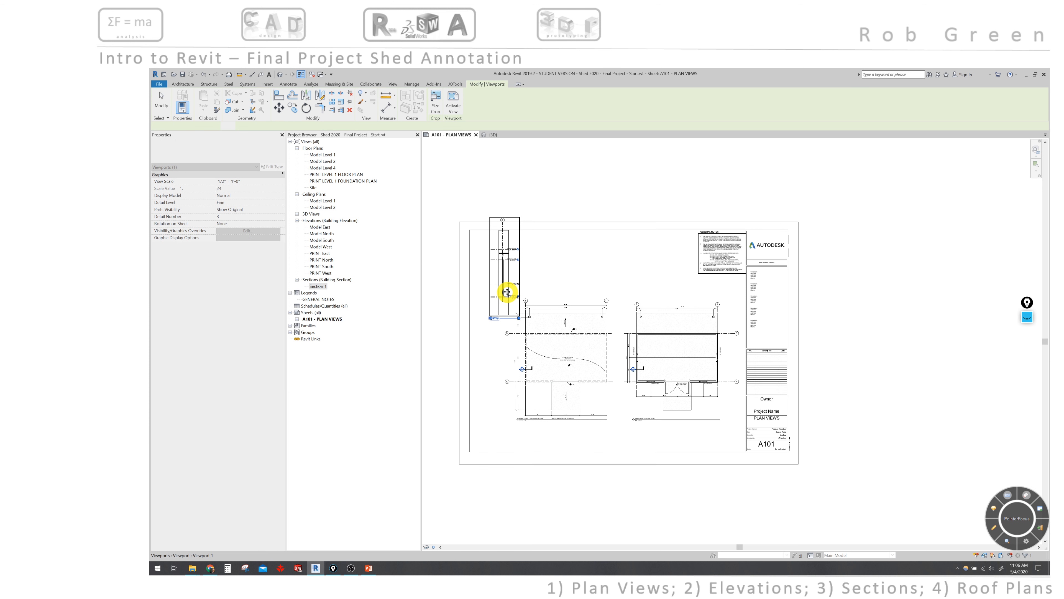
{"action": "scroll", "coordinate": [507, 291], "scroll_direction": "up", "scroll_amount": 2}
{"action": "scroll", "coordinate": [507, 291], "scroll_direction": "up", "scroll_amount": 2}
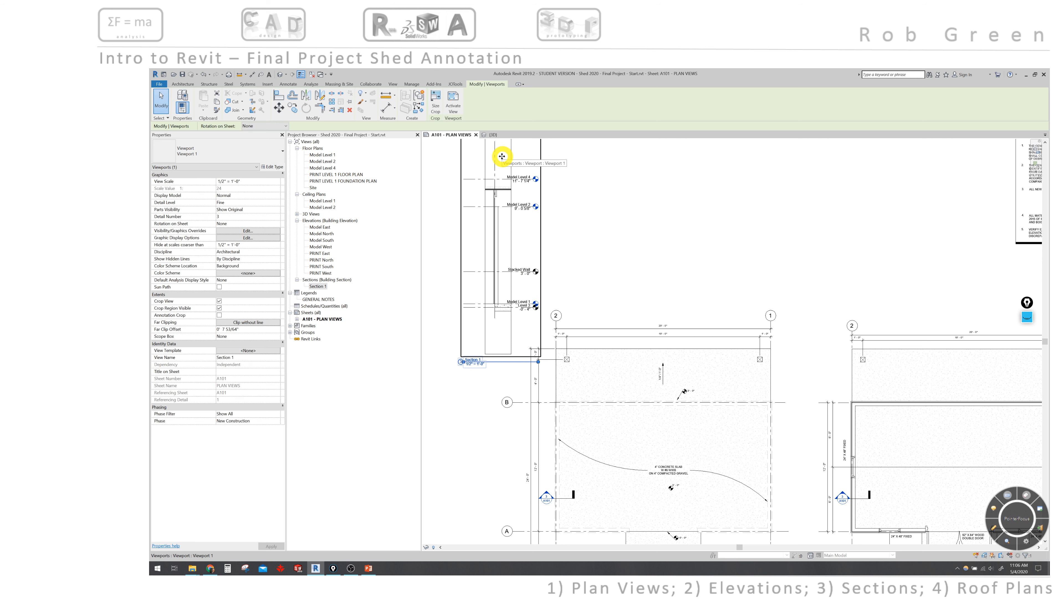
{"action": "left_click", "coordinate": [640, 225]}
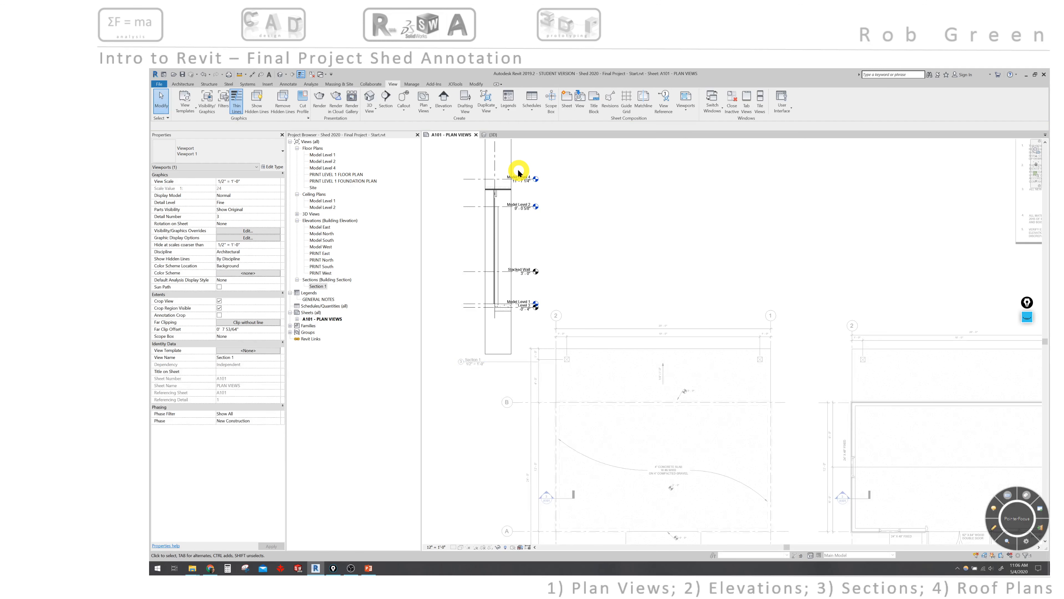
{"action": "left_click", "coordinate": [498, 355]}
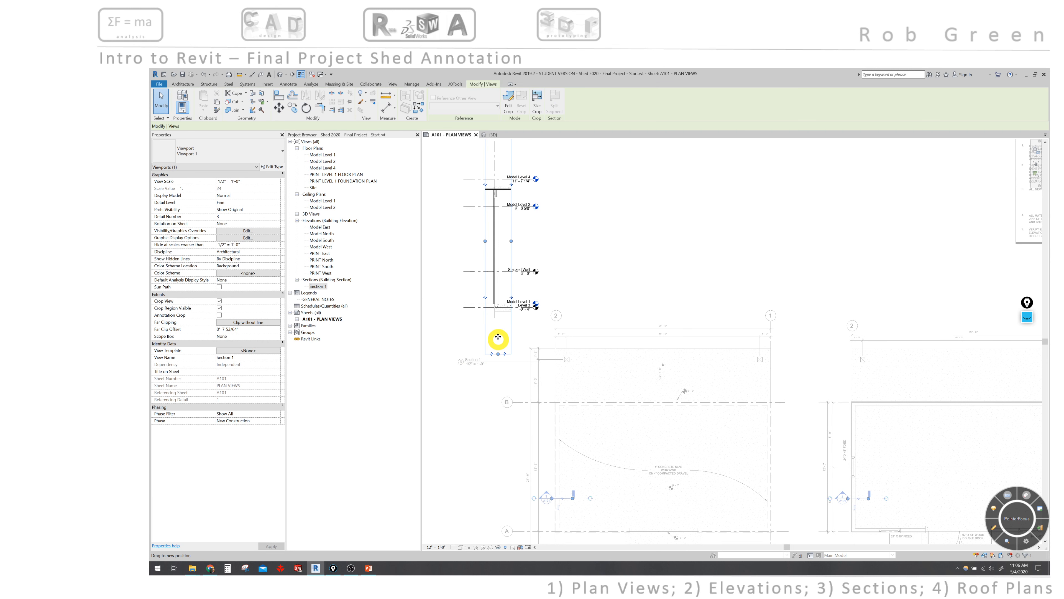
{"action": "left_click_drag", "start_coordinate": [498, 337], "coordinate": [498, 315]}
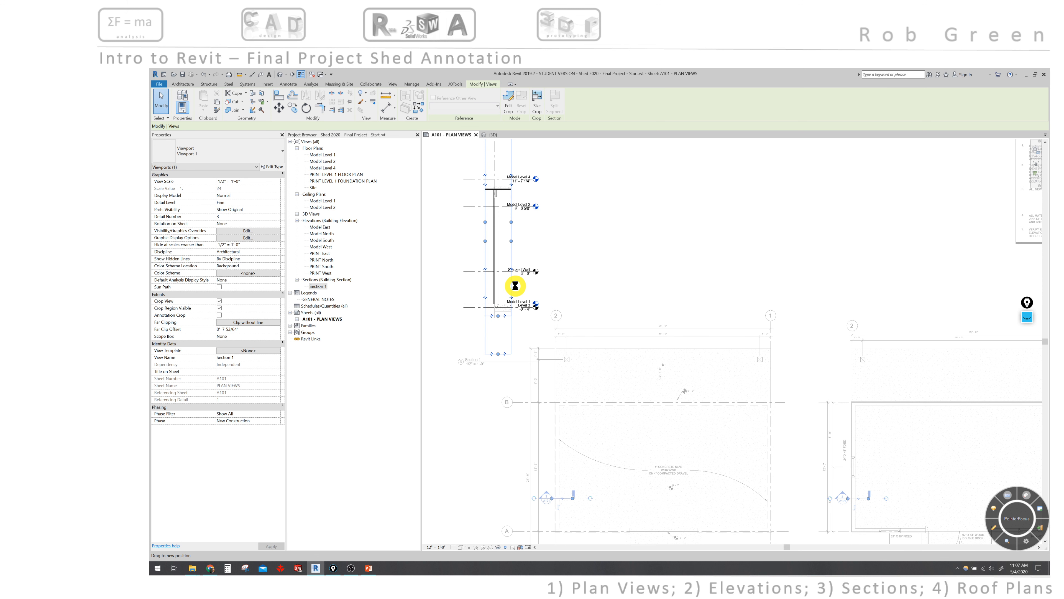
{"action": "middle_click_drag", "start_coordinate": [518, 260], "coordinate": [513, 254]}
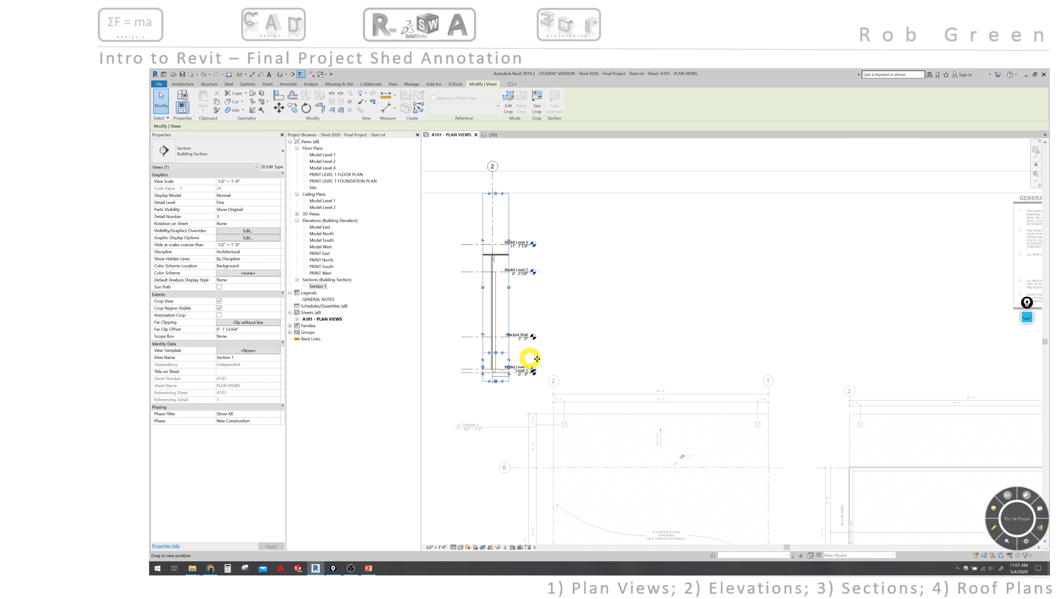
{"action": "left_click_drag", "start_coordinate": [544, 360], "coordinate": [488, 388]}
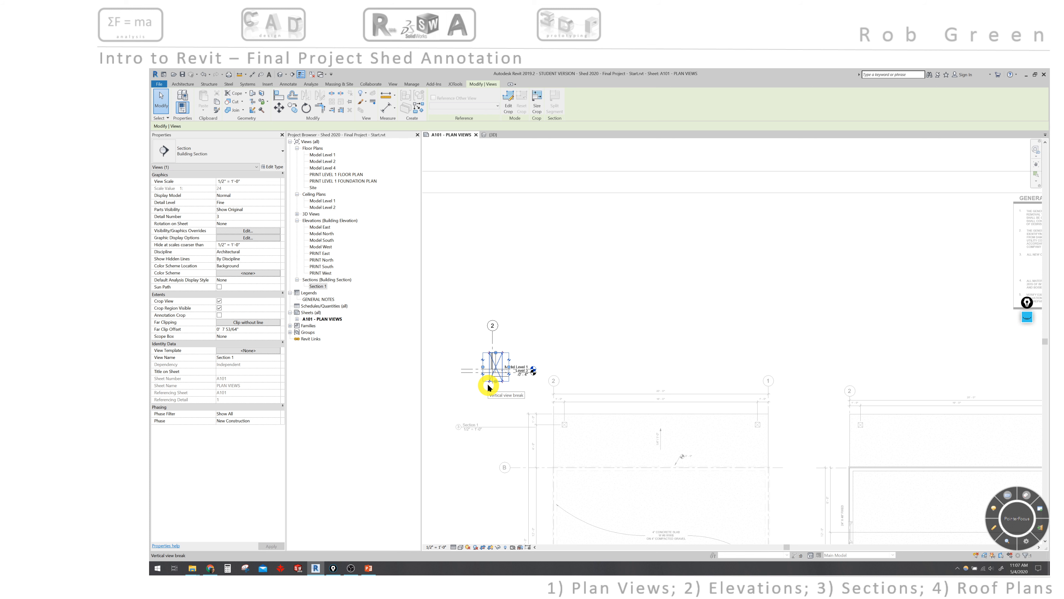
Step: Set the cropped section view's scale to 3" = 1'-0"
{"action": "left_click", "coordinate": [279, 181]}
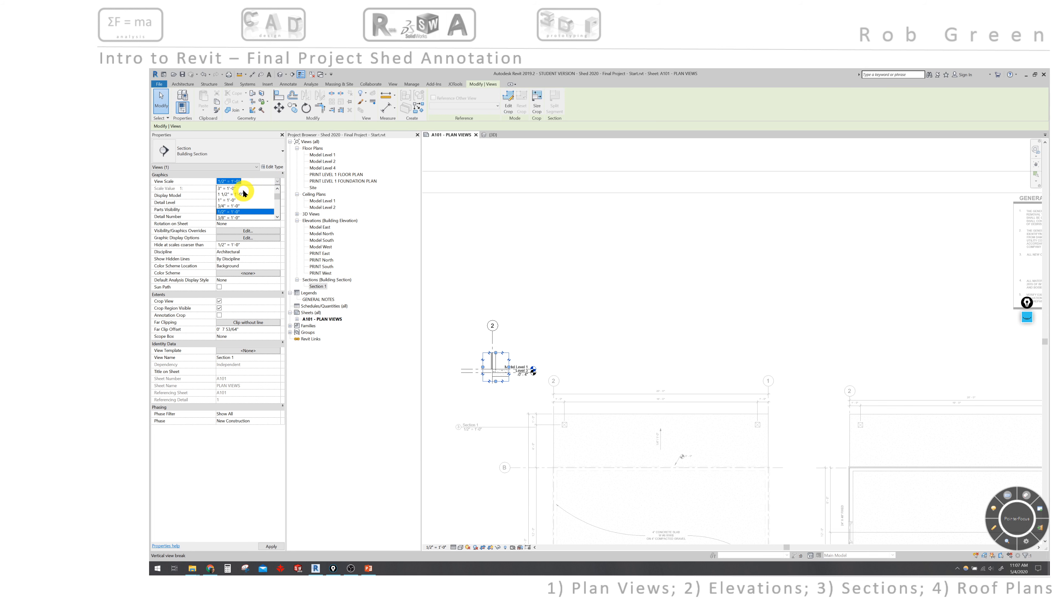
{"action": "left_click", "coordinate": [231, 191]}
{"action": "type", "text": "3"}
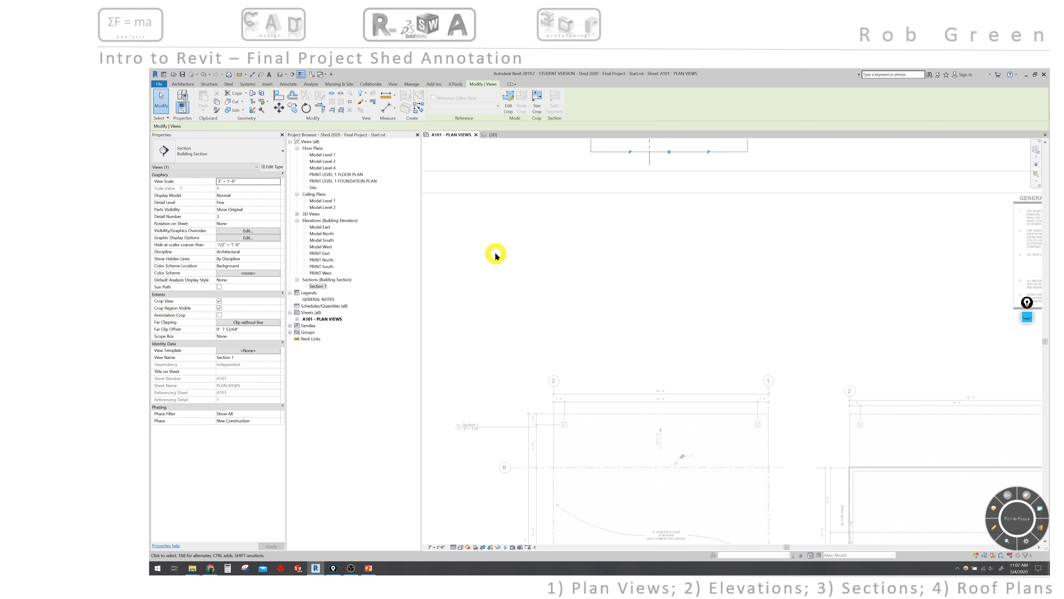
{"action": "scroll", "coordinate": [496, 256], "scroll_direction": "down", "scroll_amount": 5}
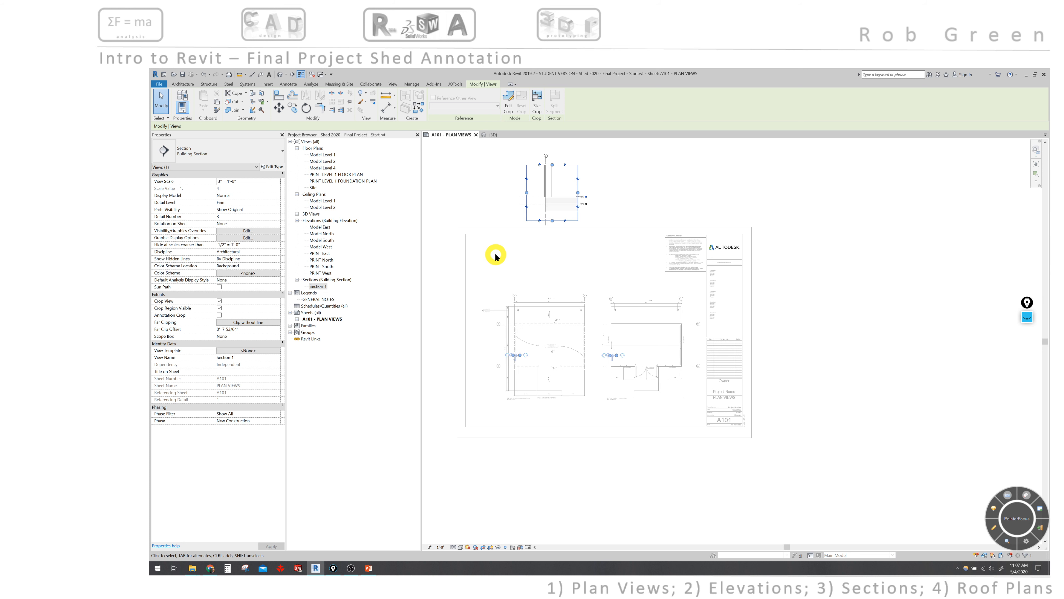
Step: Set the section's view scale to 1 1/2" = 1'-0" and deactivate the view
{"action": "left_click", "coordinate": [278, 184]}
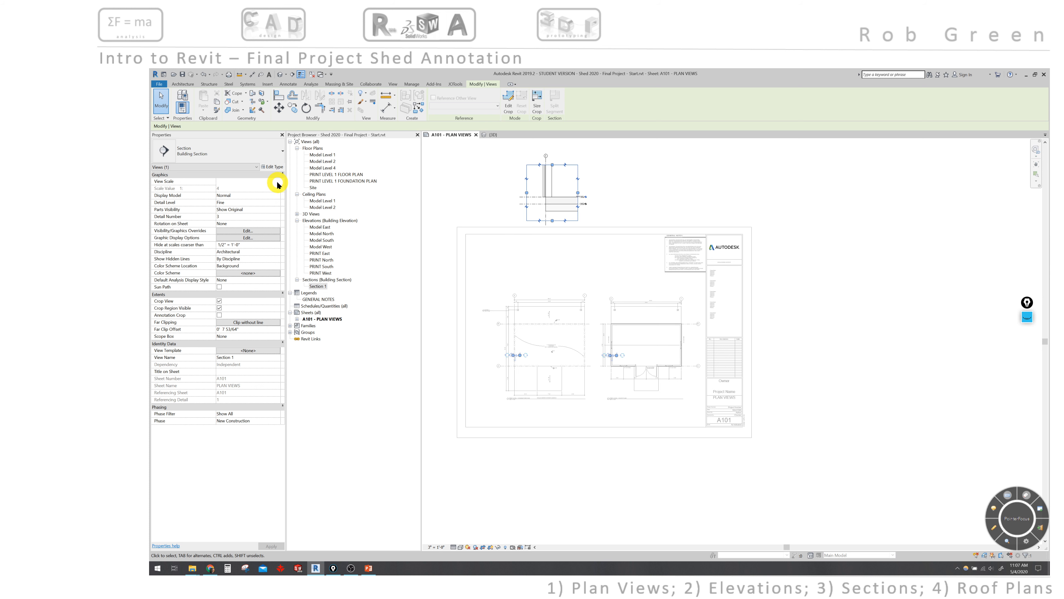
{"action": "left_click", "coordinate": [277, 185]}
{"action": "left_click", "coordinate": [244, 211]}
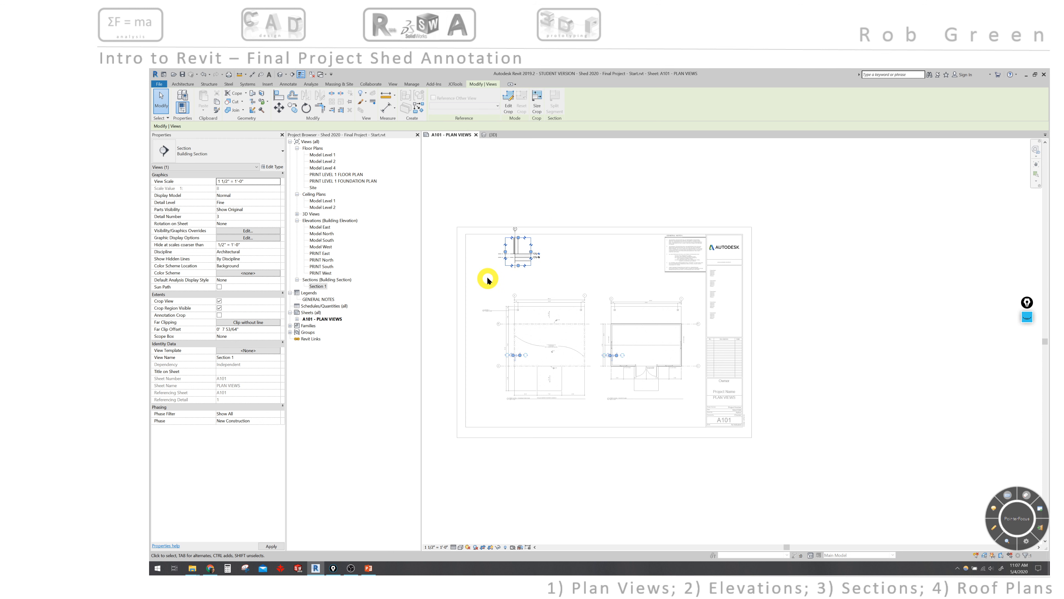
{"action": "scroll", "coordinate": [488, 275], "scroll_direction": "up", "scroll_amount": 3}
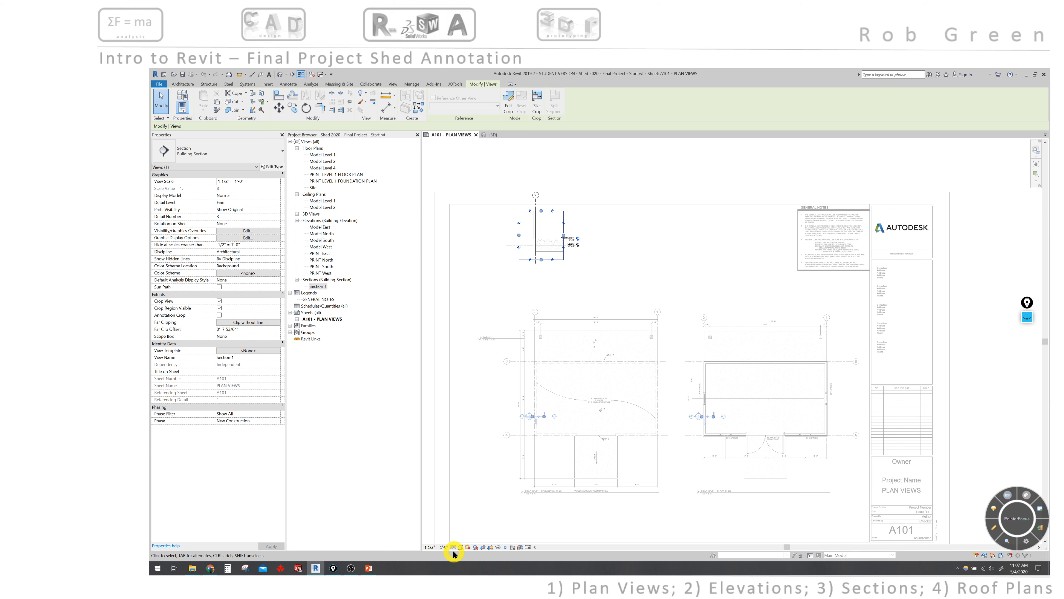
{"action": "left_click", "coordinate": [495, 261]}
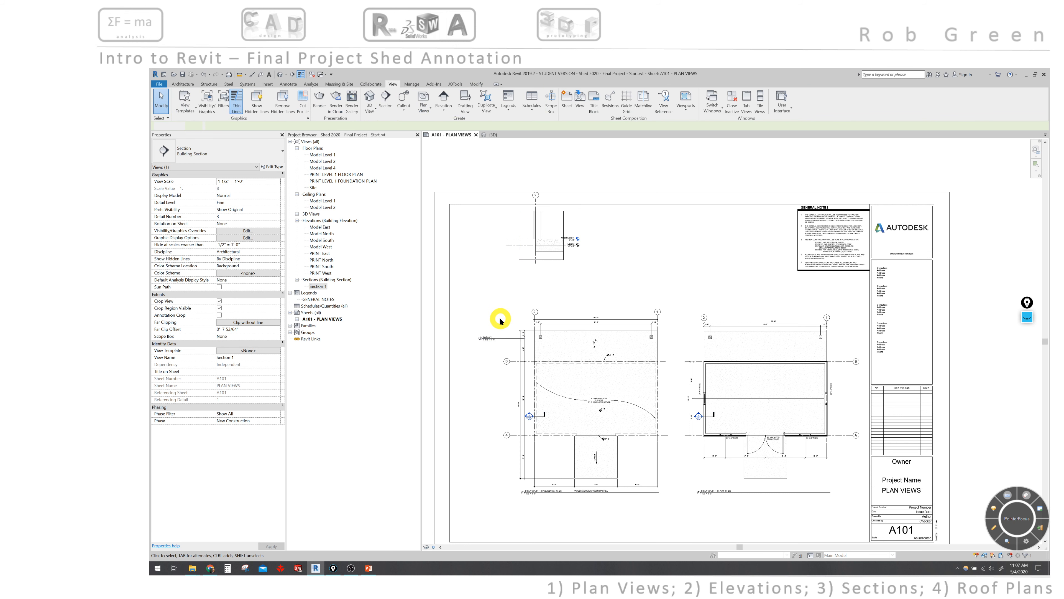
Step: Move the section viewport inside the sheet border above the foundation plan and reposition its title directly beneath it
{"action": "left_click", "coordinate": [542, 237]}
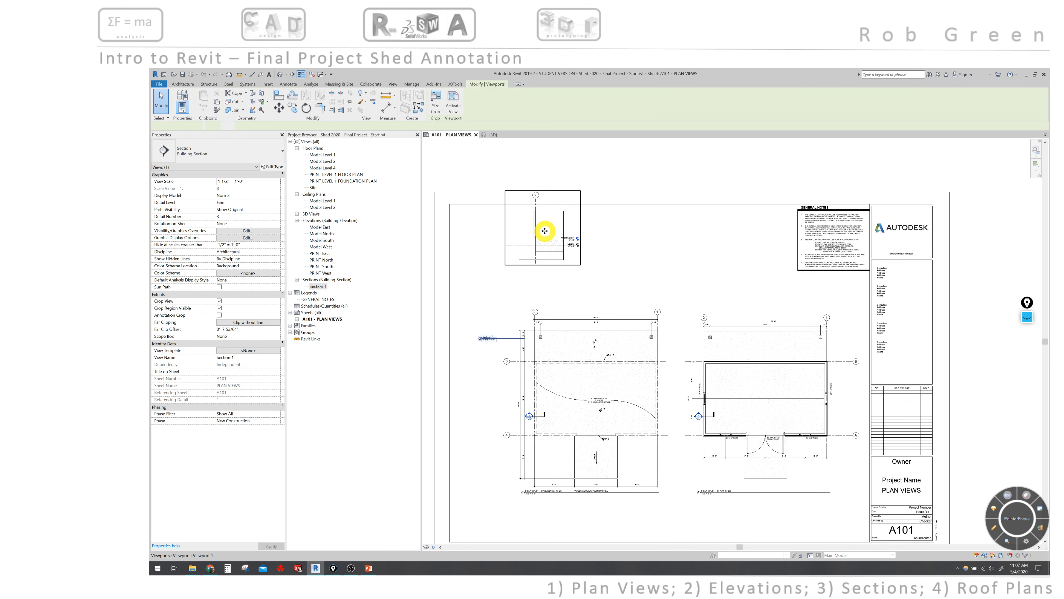
{"action": "left_click_drag", "start_coordinate": [544, 231], "coordinate": [531, 252]}
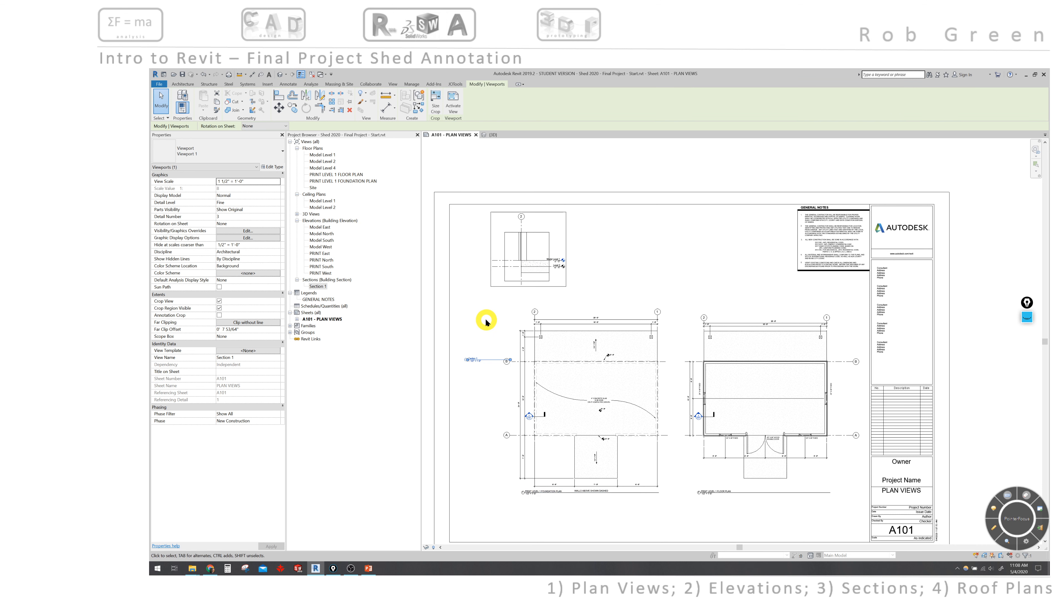
{"action": "left_click", "coordinate": [487, 359]}
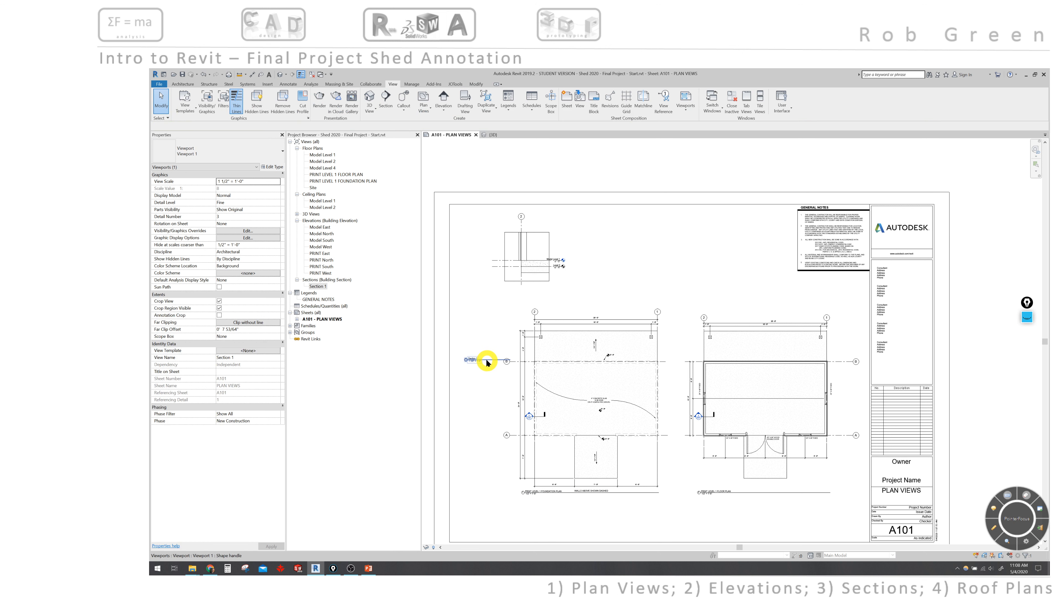
{"action": "left_click_drag", "start_coordinate": [487, 359], "coordinate": [522, 293]}
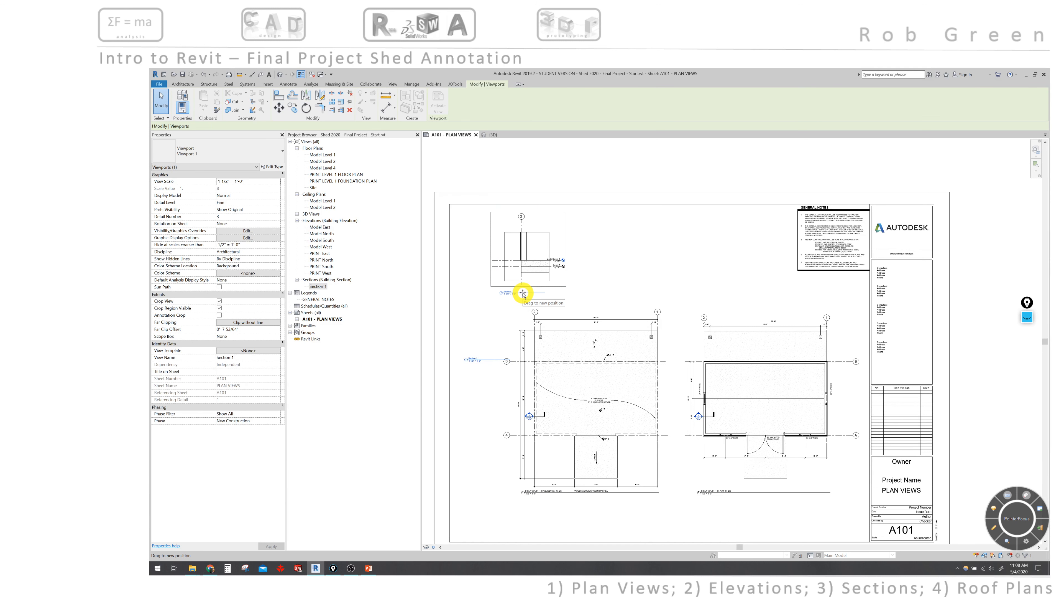
Step: Adjust the length of the Section 1 title line beneath the section viewport
{"action": "left_click", "coordinate": [539, 261]}
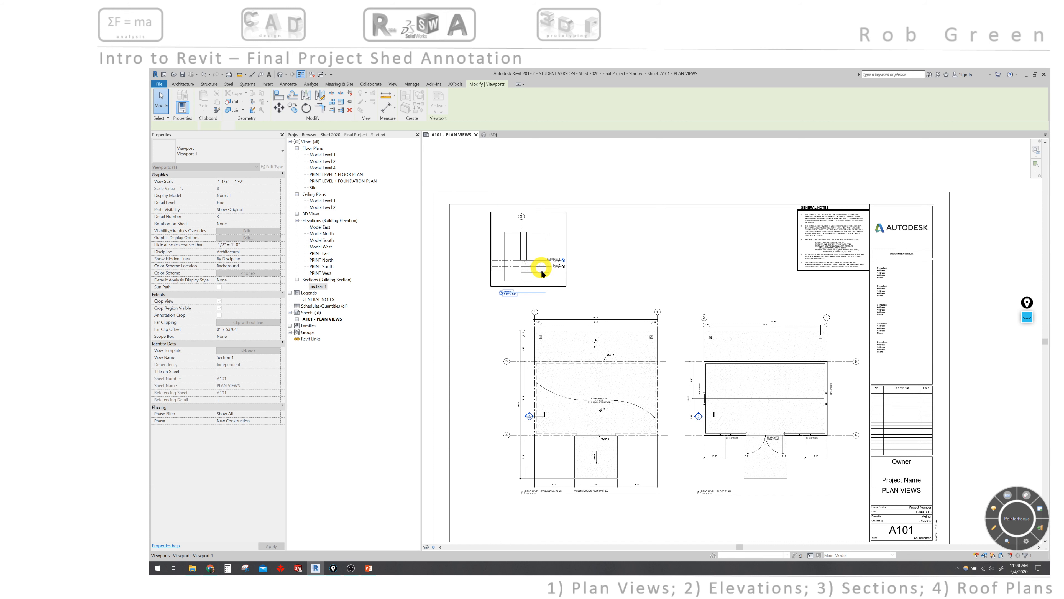
{"action": "left_click_drag", "start_coordinate": [546, 294], "coordinate": [551, 294]}
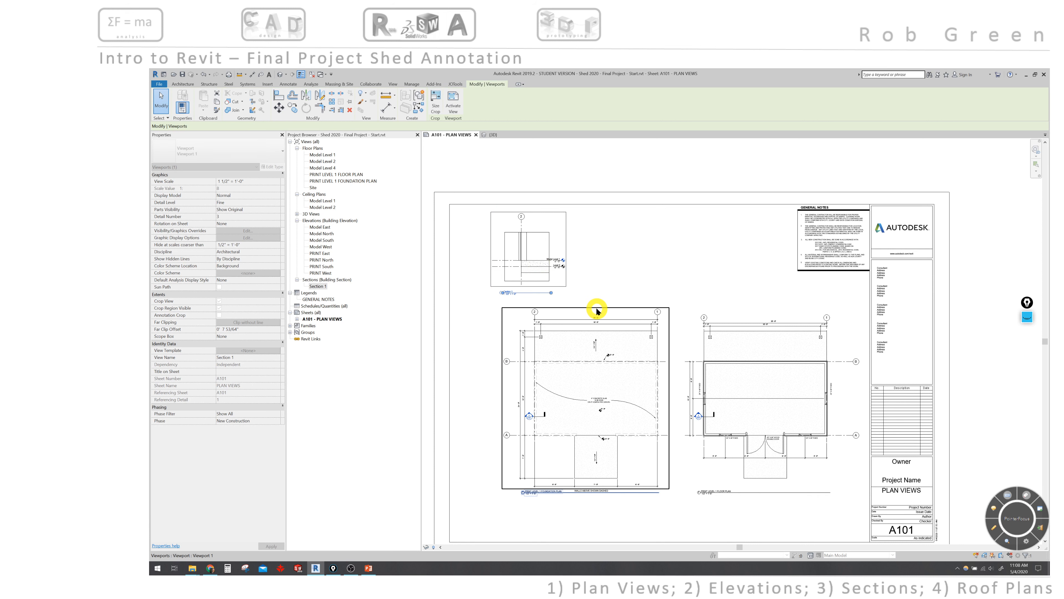
{"action": "left_click", "coordinate": [603, 267]}
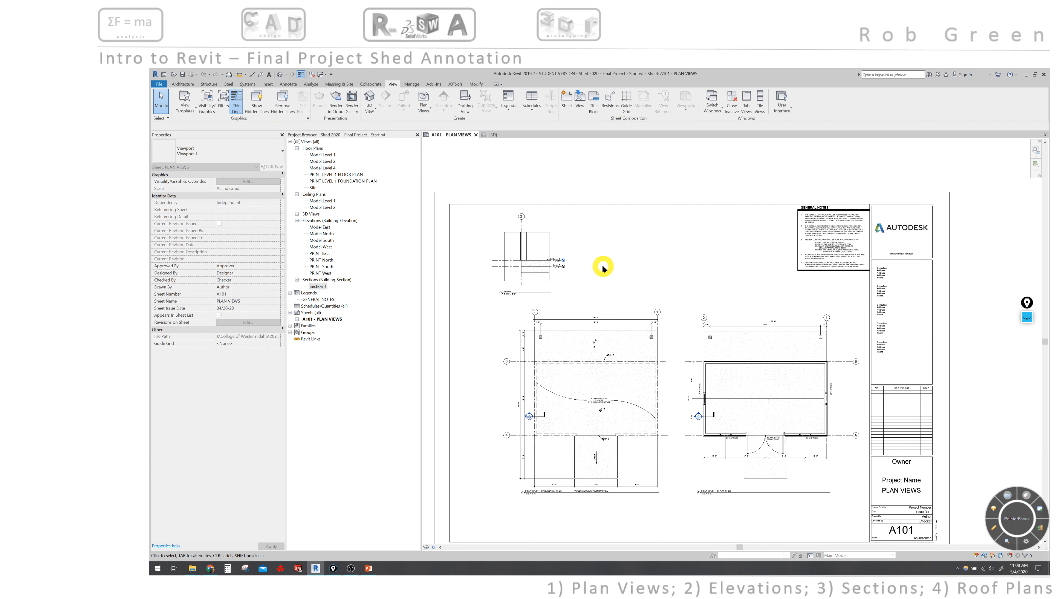
Step: Hide the crop region of the Section 1 viewport on the sheet
{"action": "scroll", "coordinate": [603, 268], "scroll_direction": "up", "scroll_amount": 4}
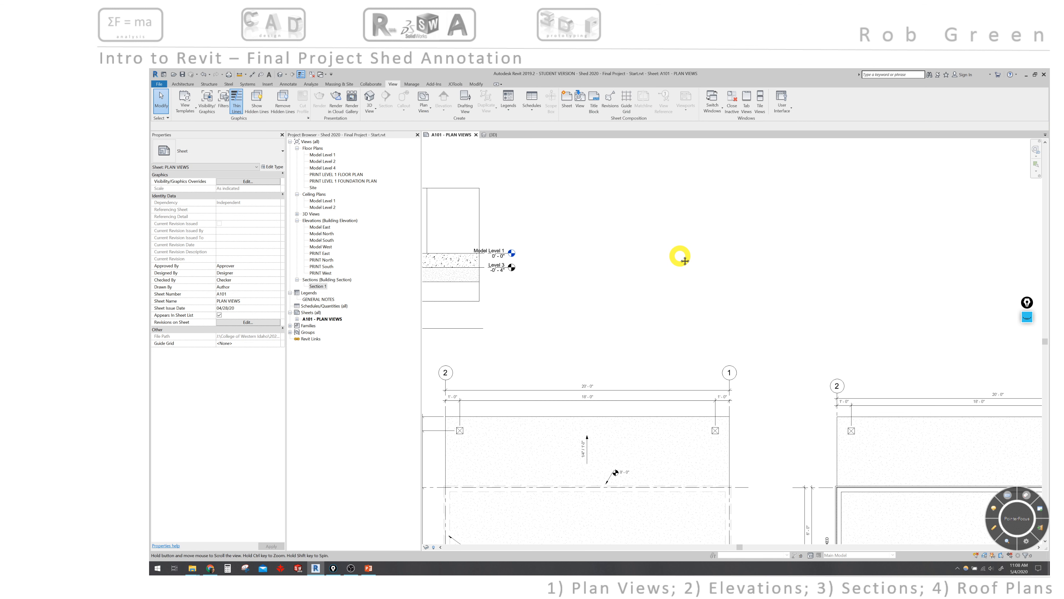
{"action": "middle_click_drag", "start_coordinate": [679, 254], "coordinate": [680, 257]}
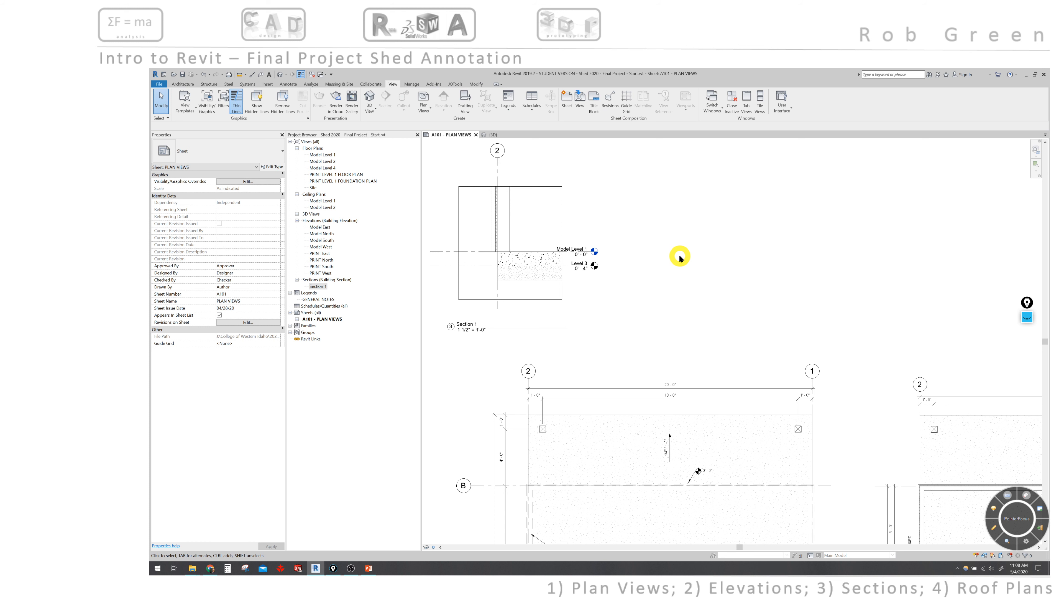
{"action": "left_click", "coordinate": [540, 249]}
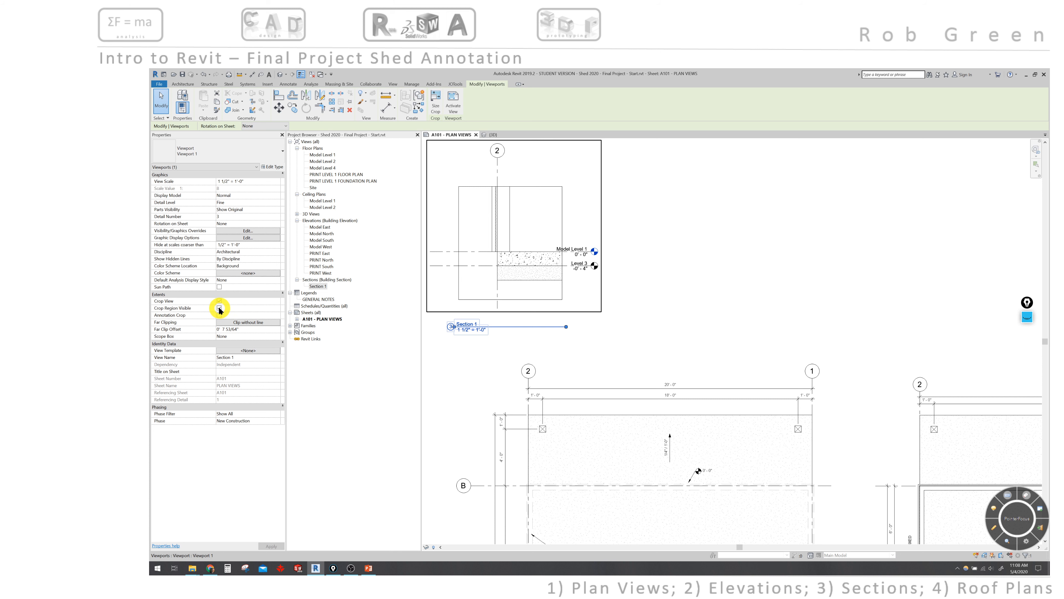
{"action": "left_click", "coordinate": [220, 308]}
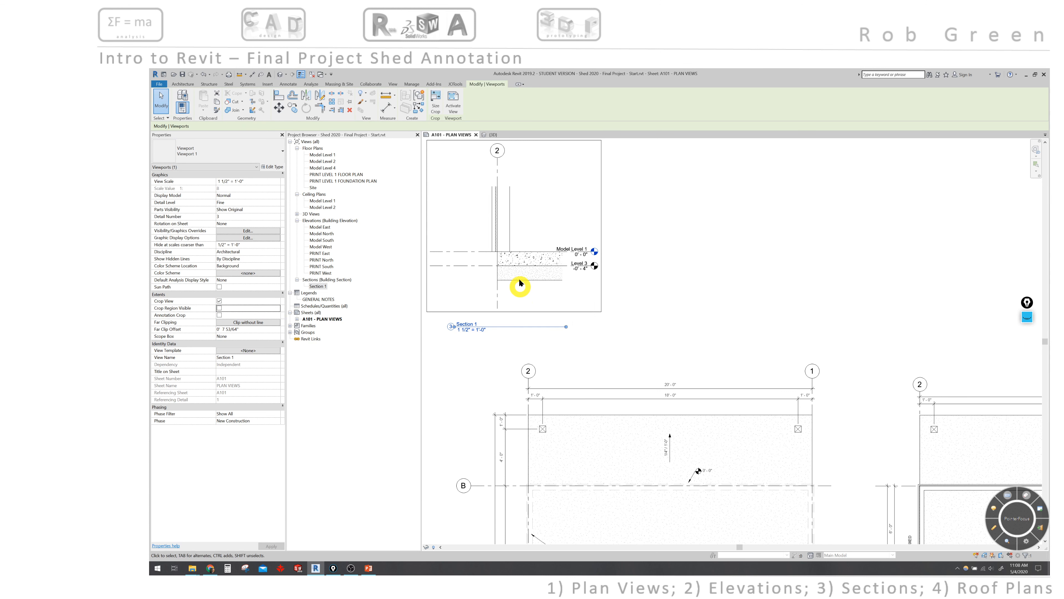
Step: In the activated Section 1 view, shorten the level lines beside the wall, move the level heads farther from the slab, and deactivate the view
{"action": "double_click", "coordinate": [531, 220]}
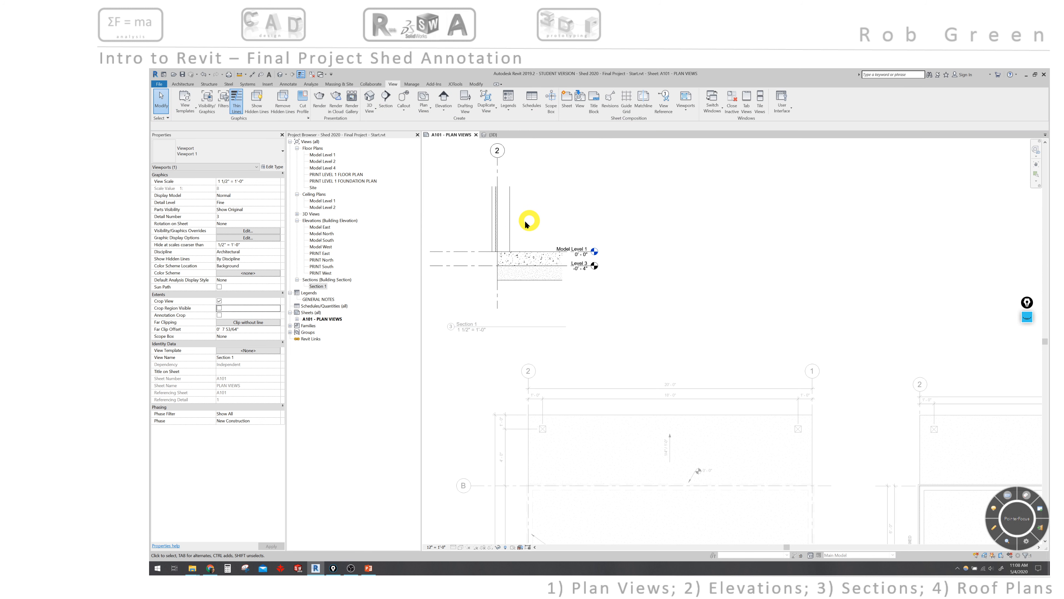
{"action": "left_click", "coordinate": [464, 252]}
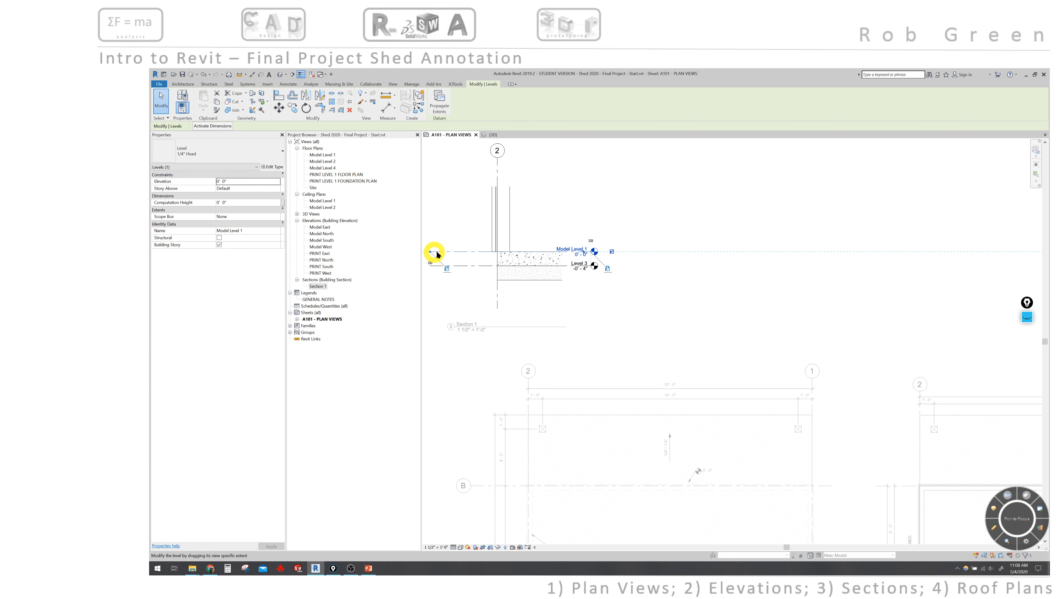
{"action": "left_click_drag", "start_coordinate": [481, 252], "coordinate": [525, 292]}
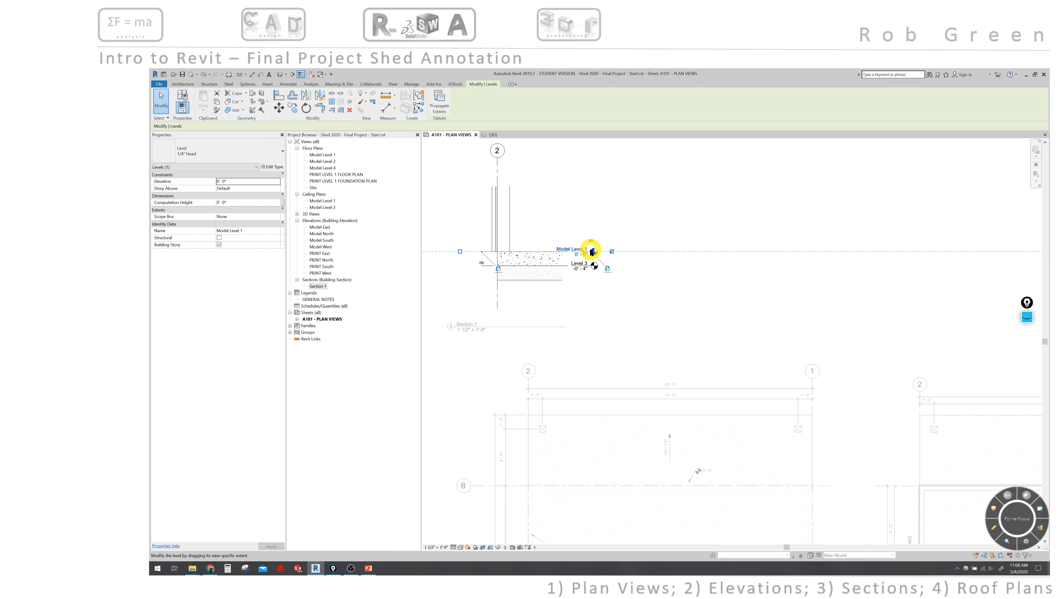
{"action": "left_click_drag", "start_coordinate": [624, 250], "coordinate": [635, 316]}
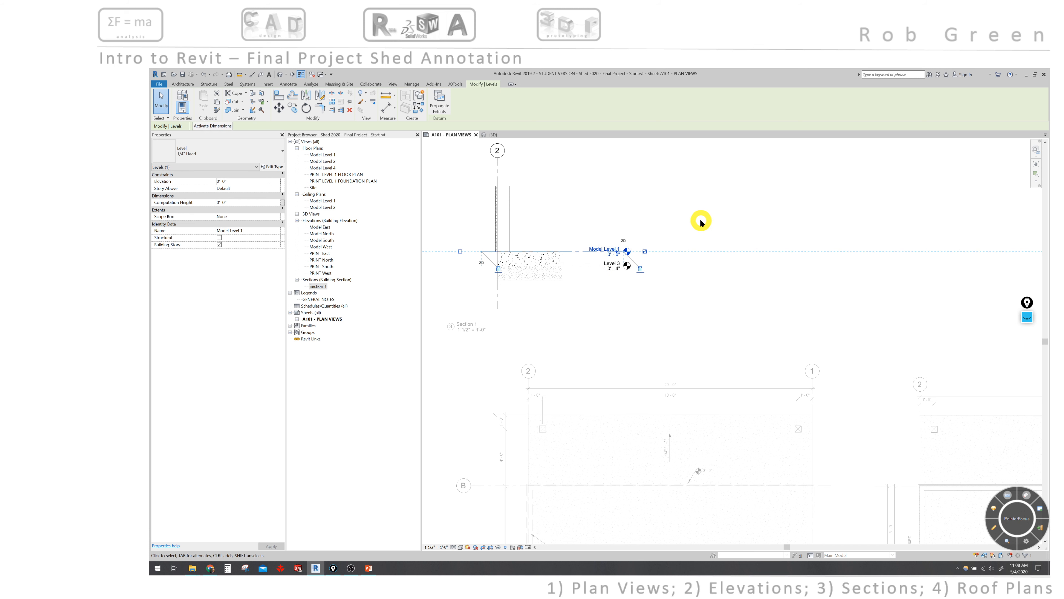
{"action": "left_click", "coordinate": [737, 278]}
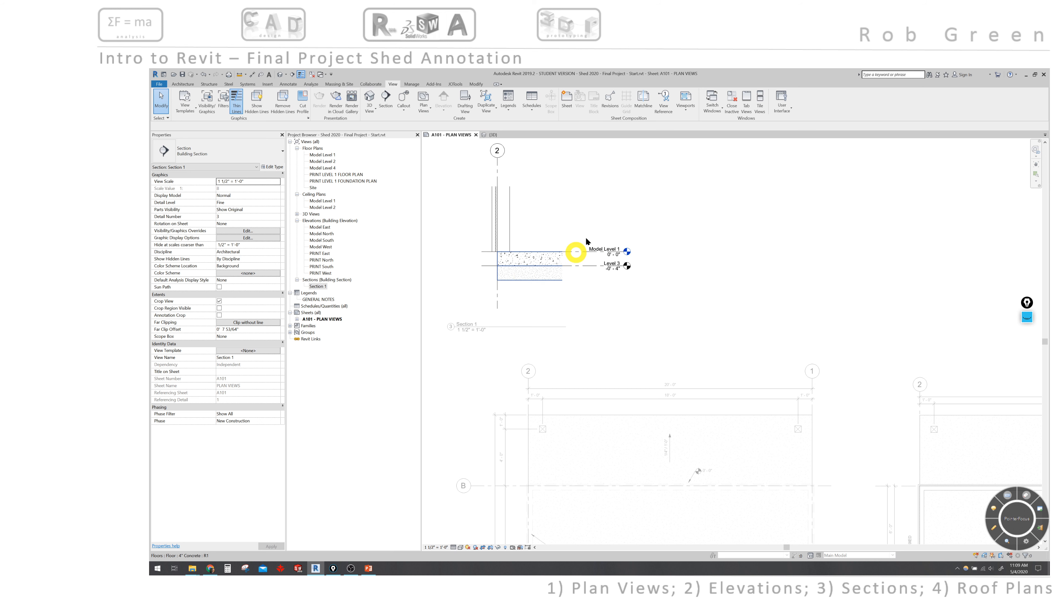
{"action": "right_click", "coordinate": [603, 213]}
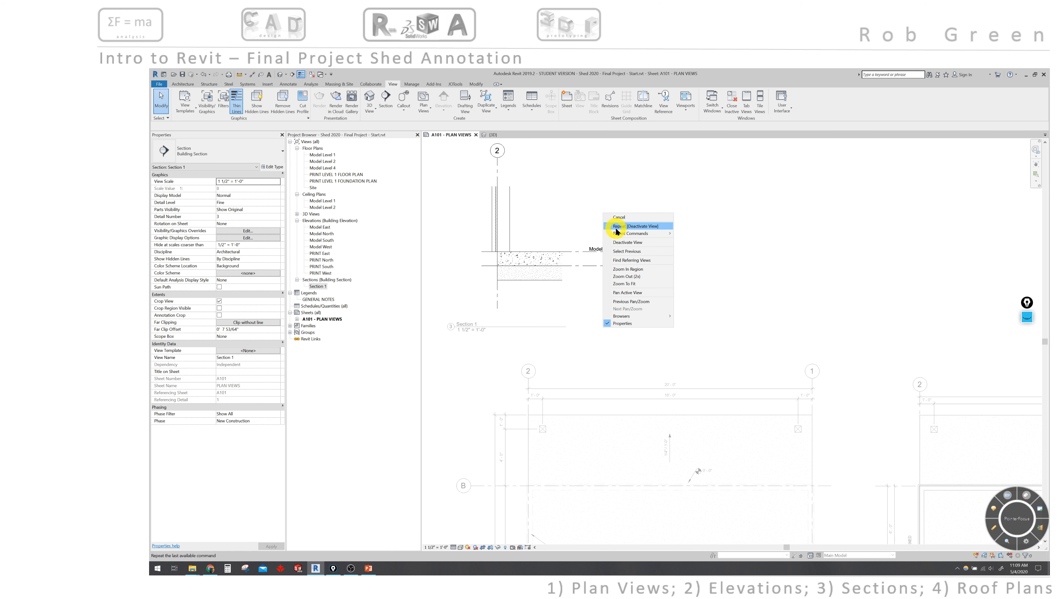
{"action": "left_click", "coordinate": [625, 242]}
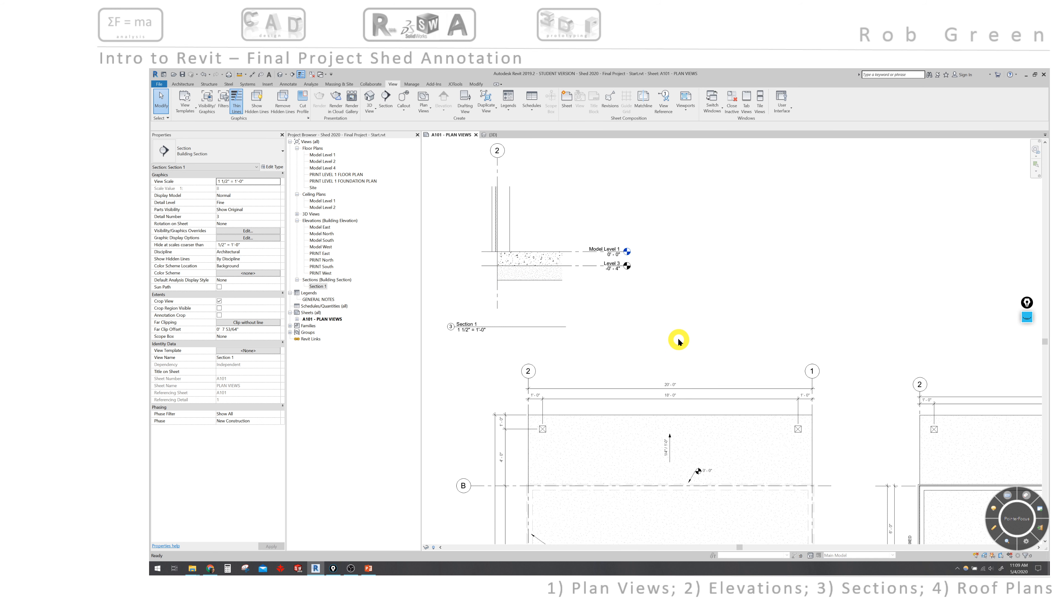
Step: In the activated foundation plan, draw a section marker across the grid 1 slab edge below grid B, referencing the existing Section 1 view
{"action": "scroll", "coordinate": [679, 340], "scroll_direction": "down", "scroll_amount": 2}
{"action": "scroll", "coordinate": [678, 341], "scroll_direction": "down", "scroll_amount": 1}
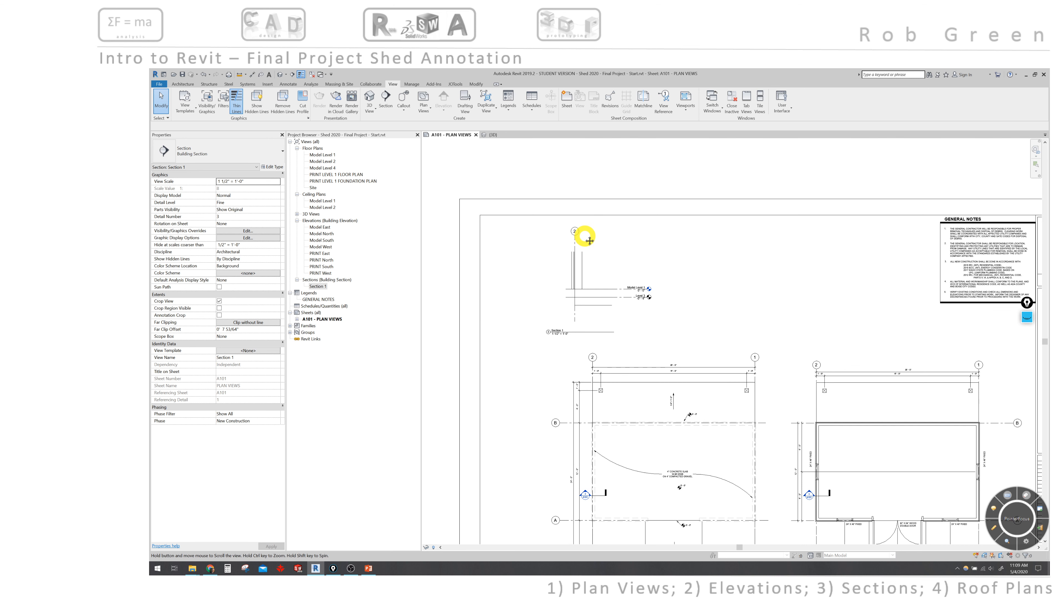
{"action": "middle_click_drag", "start_coordinate": [590, 240], "coordinate": [495, 137]}
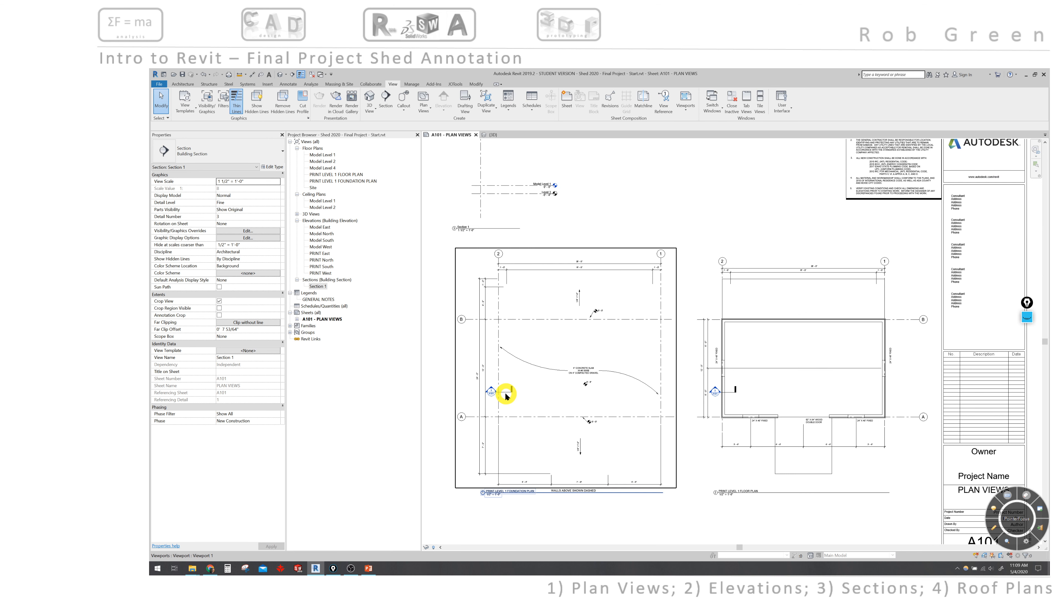
{"action": "key", "text": "Escape"}
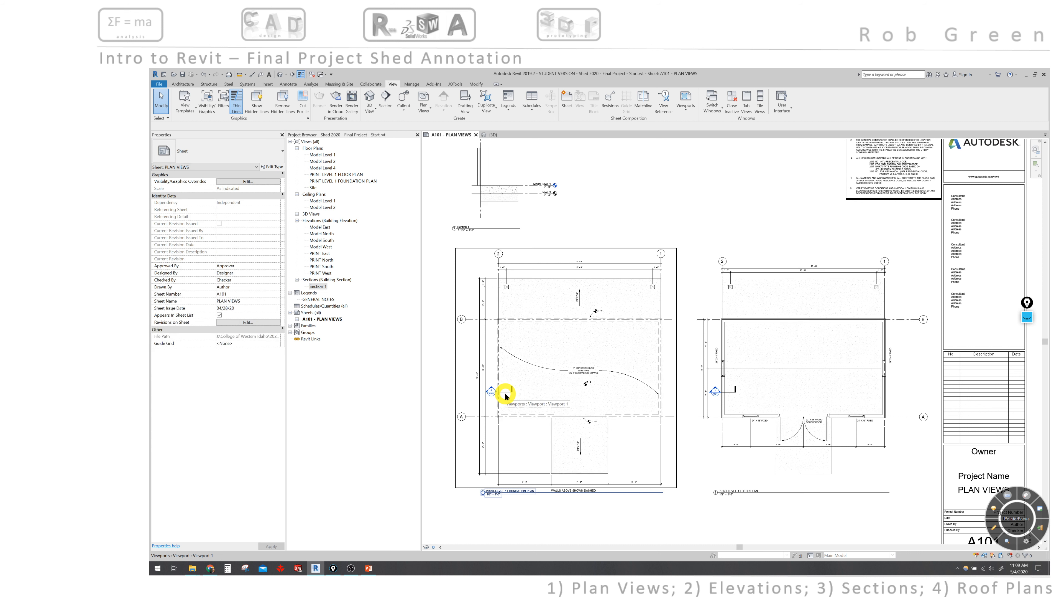
{"action": "double_click", "coordinate": [469, 347]}
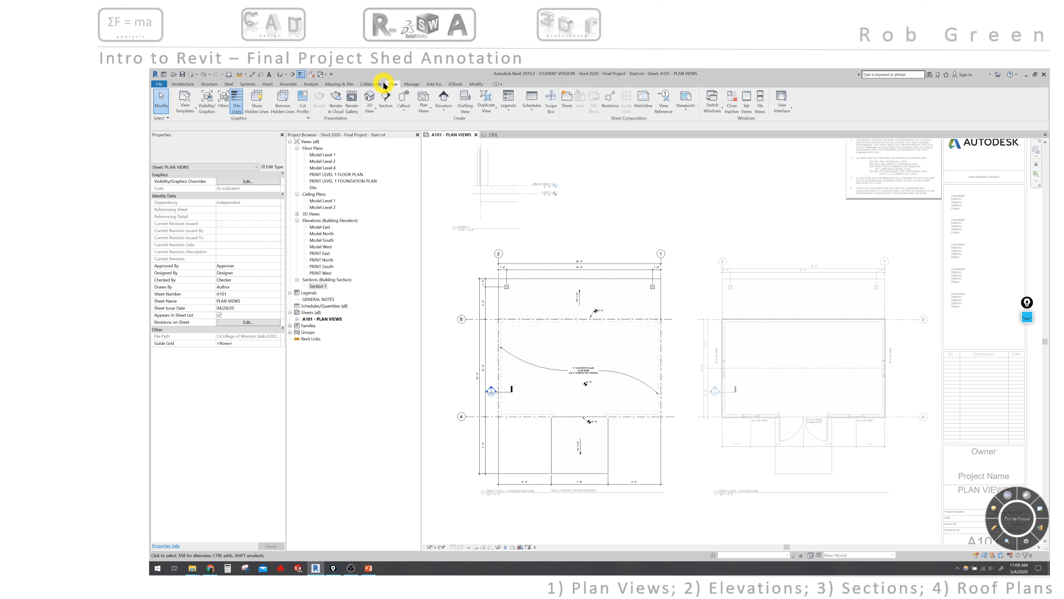
{"action": "left_click", "coordinate": [385, 98]}
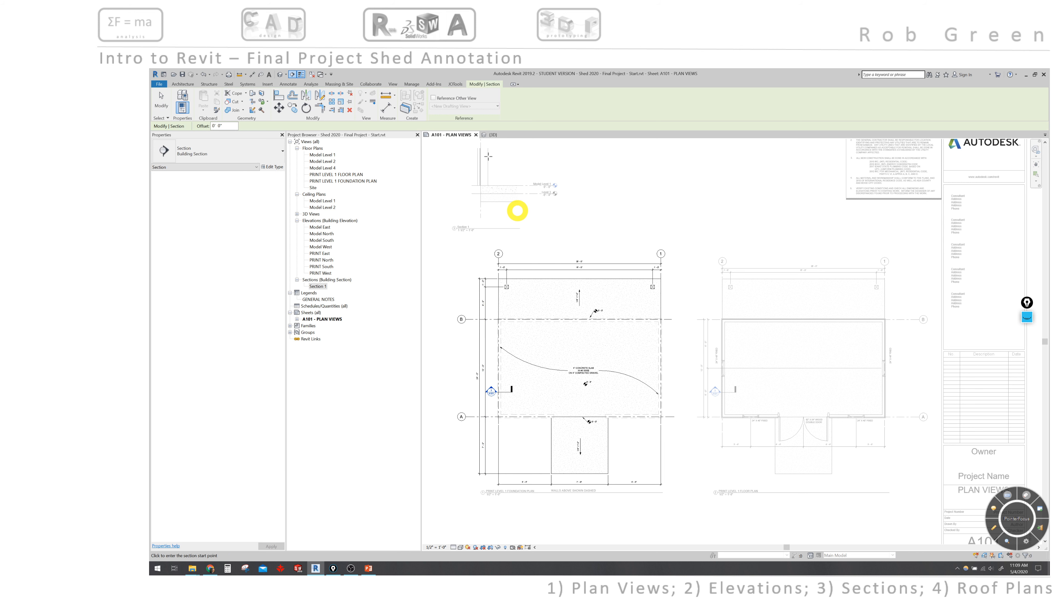
{"action": "left_click", "coordinate": [433, 99]}
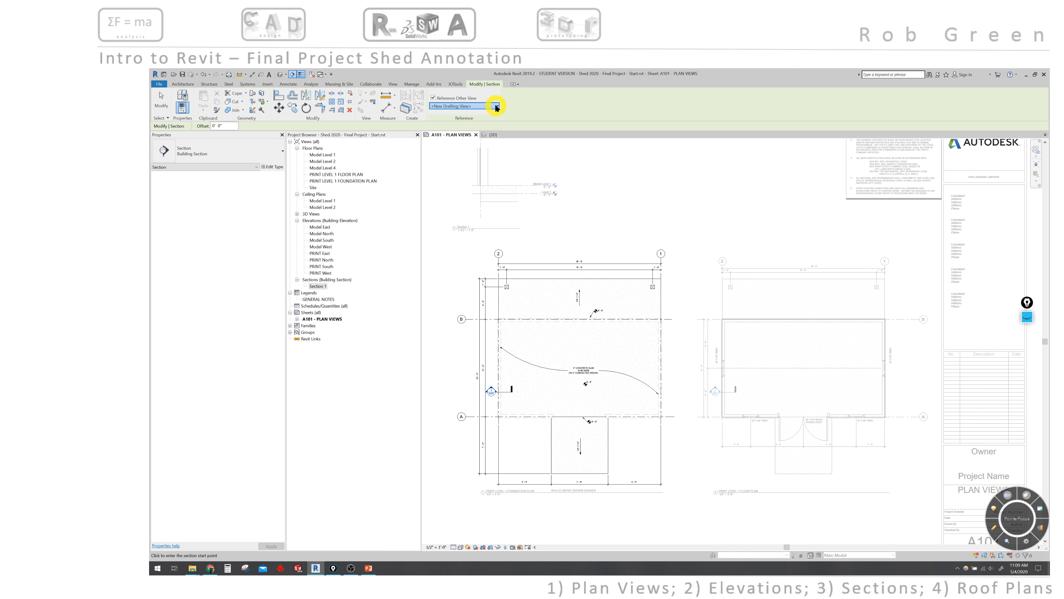
{"action": "left_click", "coordinate": [496, 107]}
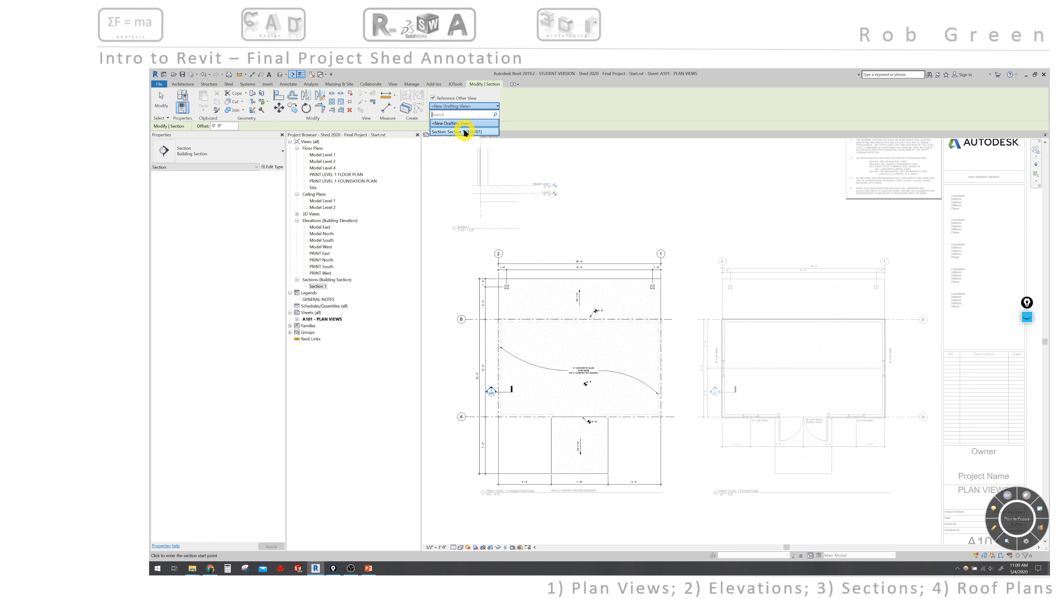
{"action": "left_click", "coordinate": [465, 132]}
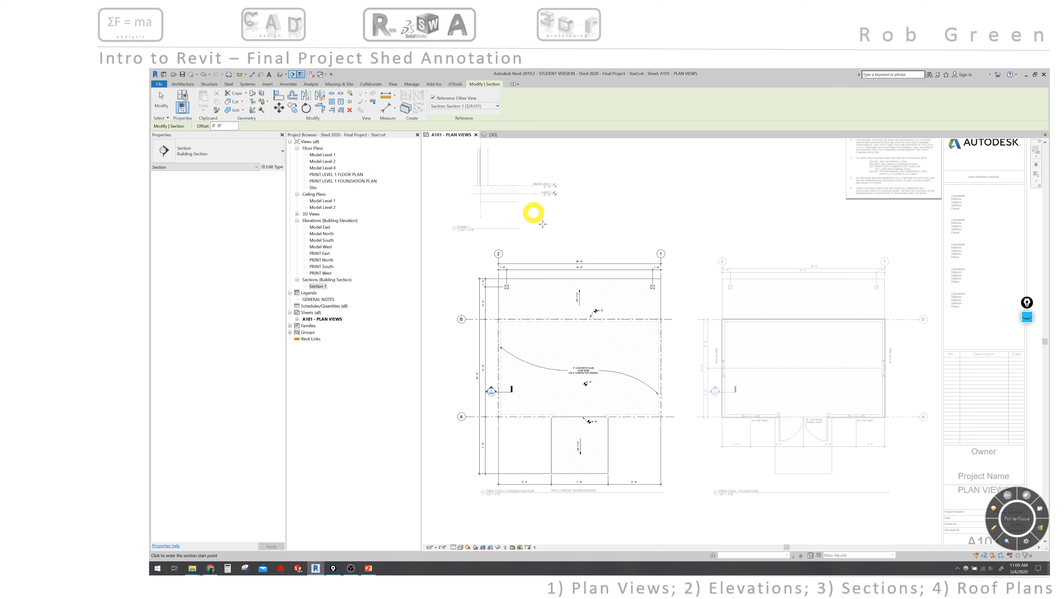
{"action": "left_click", "coordinate": [671, 339]}
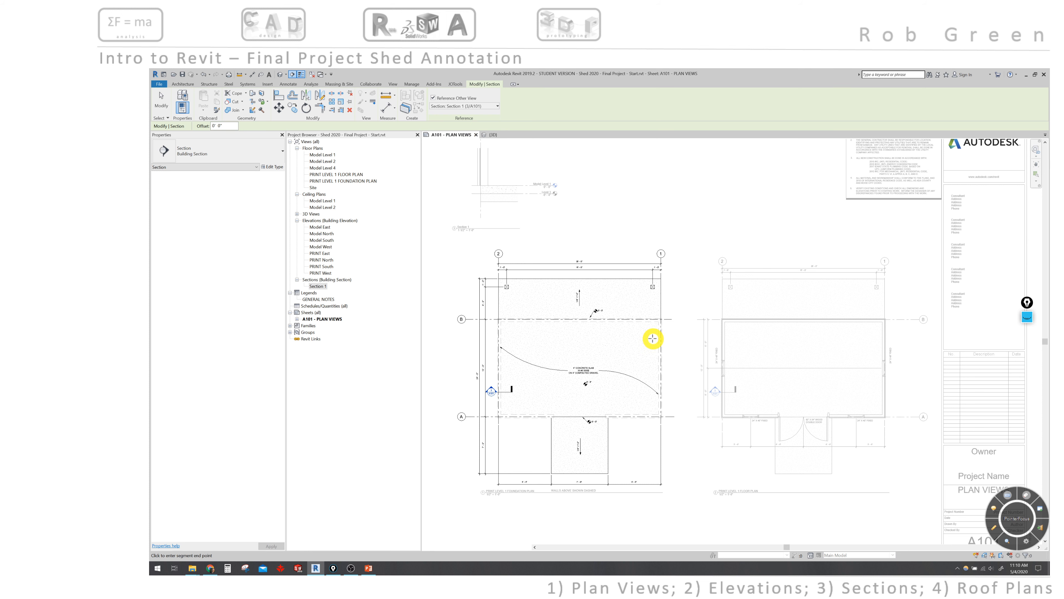
{"action": "left_click", "coordinate": [648, 340]}
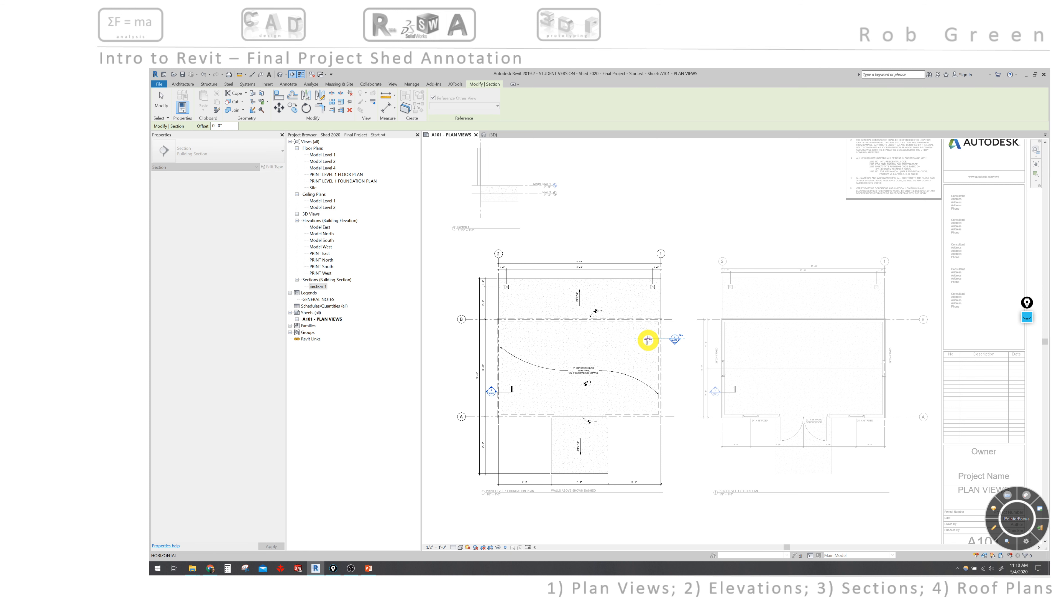
{"action": "key", "text": "Escape"}
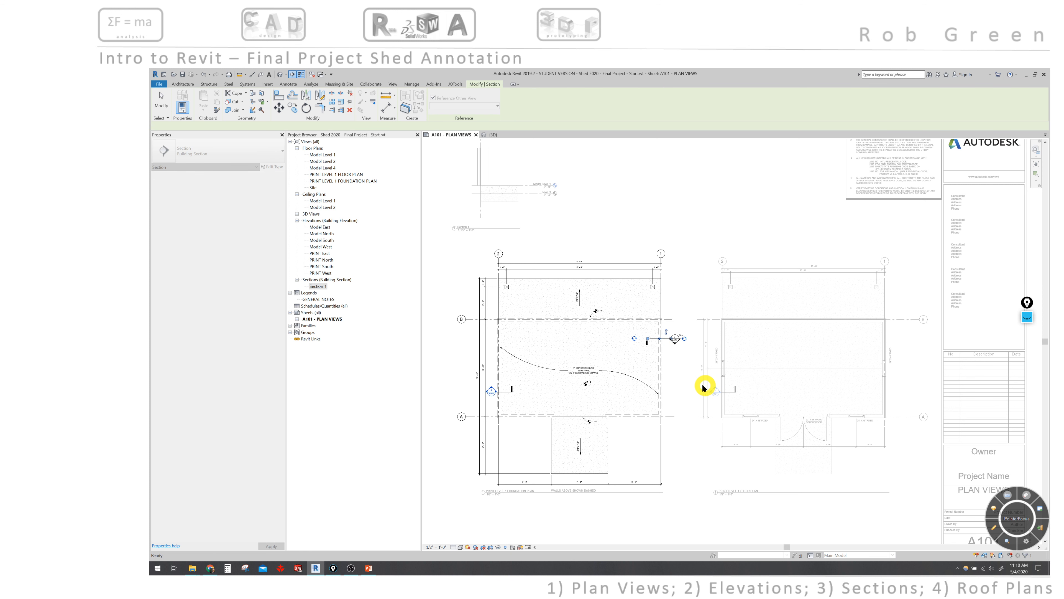
Step: Clear the Reference Label in the Building Section type properties to remove "Sim" from the new section marker
{"action": "scroll", "coordinate": [694, 387], "scroll_direction": "up", "scroll_amount": 2}
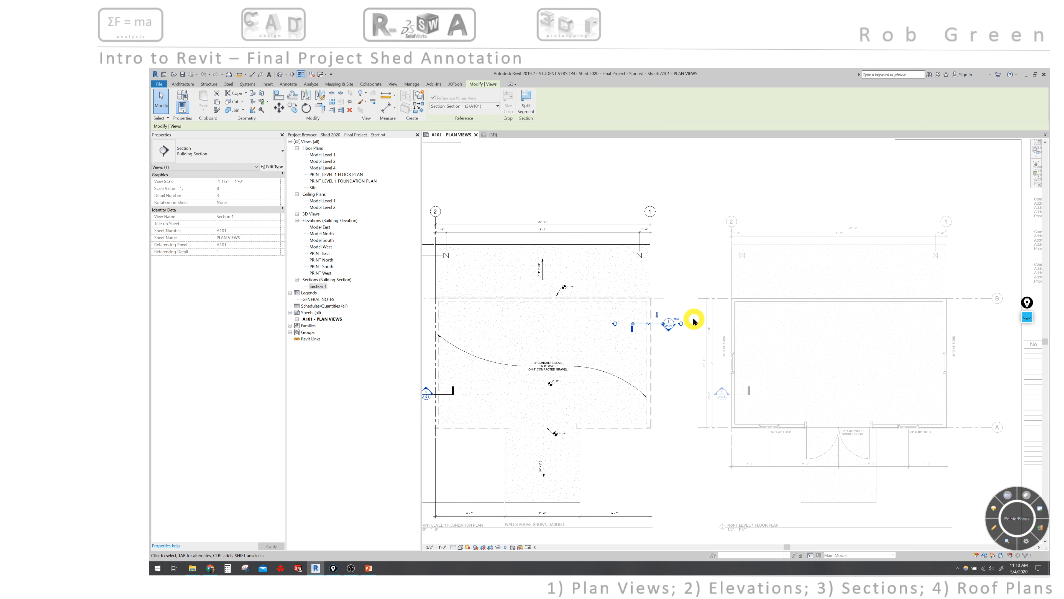
{"action": "mouse_move", "coordinate": [635, 331]}
{"action": "middle_mouse_down"}
{"action": "mouse_move", "coordinate": [649, 328]}
{"action": "mouse_move", "coordinate": [644, 343]}
{"action": "middle_mouse_up"}
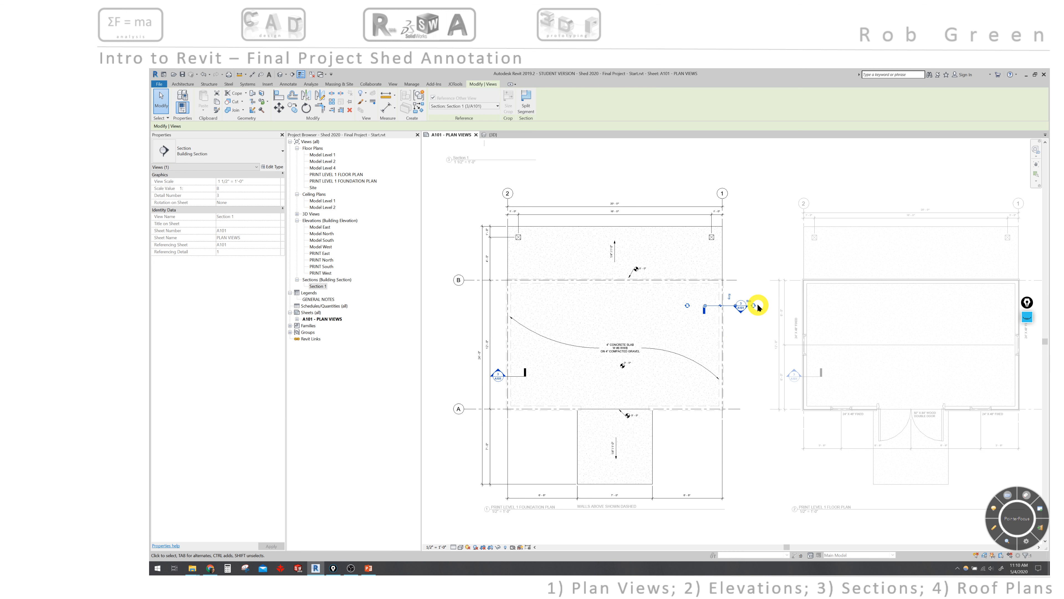
{"action": "scroll", "coordinate": [758, 307], "scroll_direction": "up", "scroll_amount": 1}
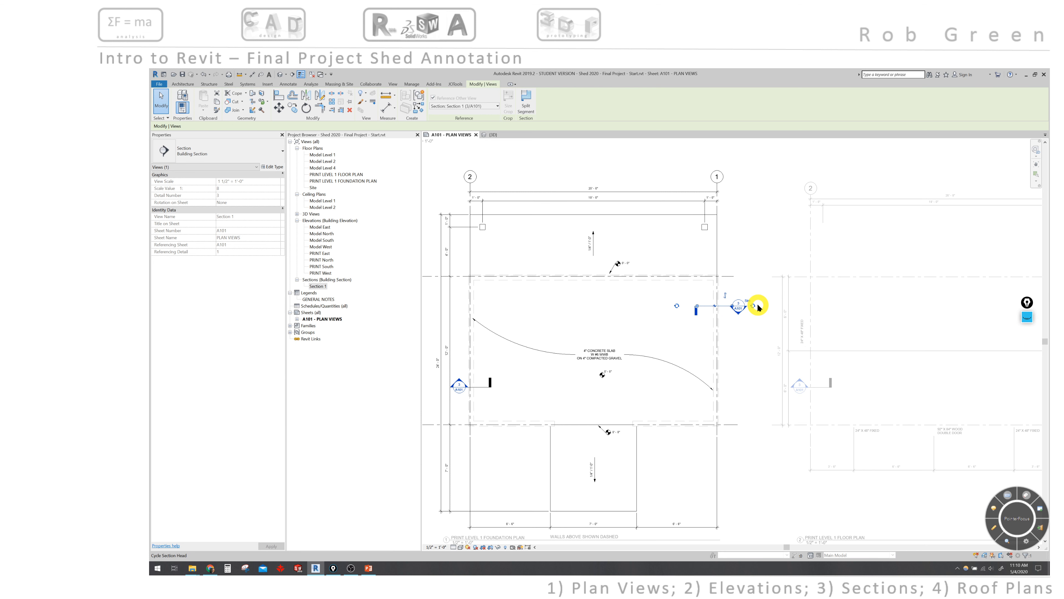
{"action": "scroll", "coordinate": [755, 304], "scroll_direction": "up", "scroll_amount": 2}
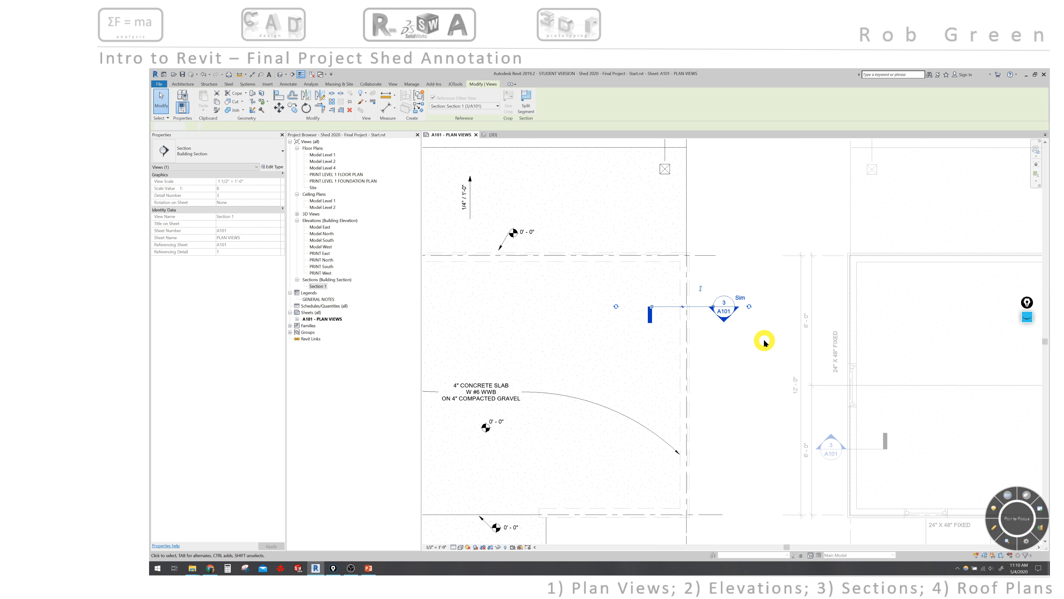
{"action": "left_click", "coordinate": [764, 340]}
{"action": "left_click", "coordinate": [725, 322]}
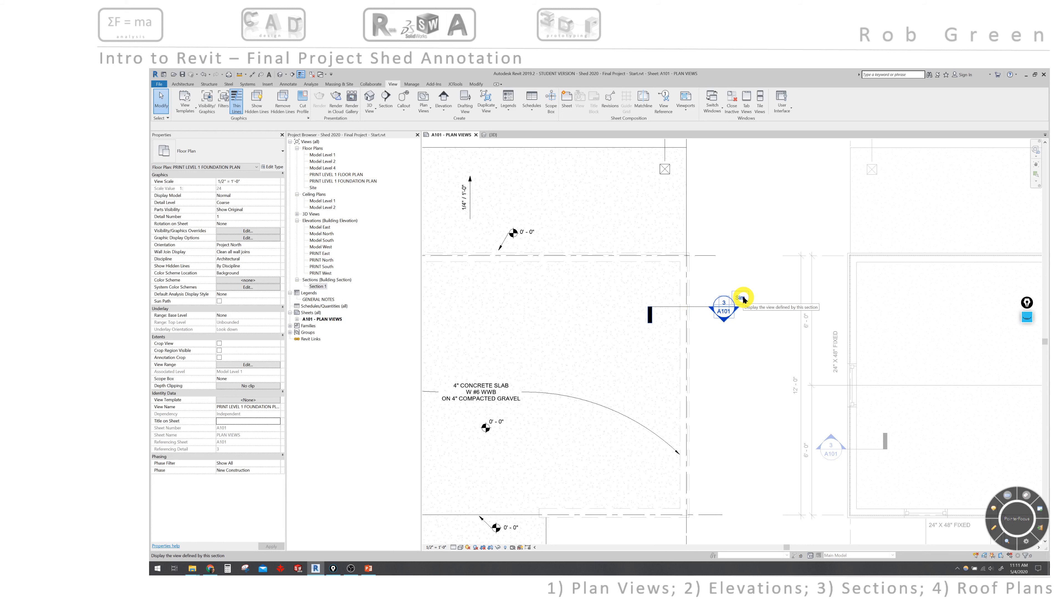
{"action": "left_click", "coordinate": [699, 309]}
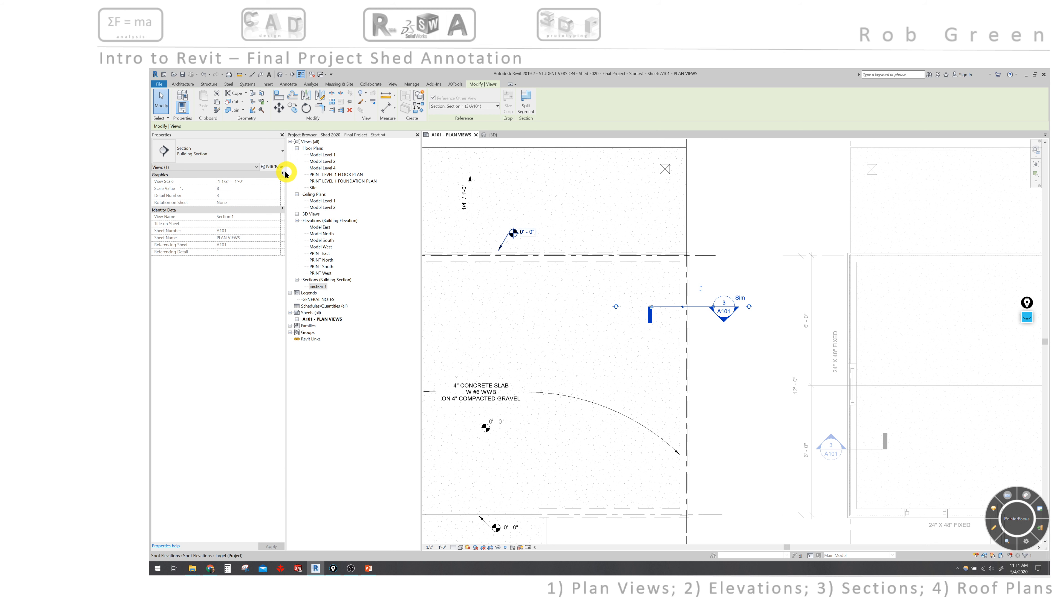
{"action": "left_click", "coordinate": [276, 168]}
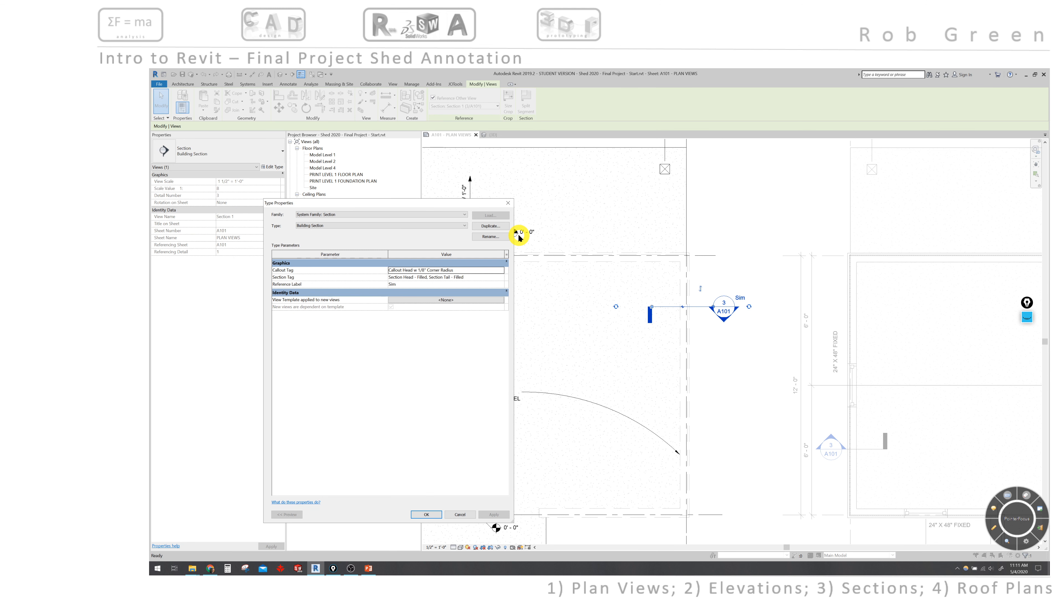
{"action": "left_click", "coordinate": [404, 285]}
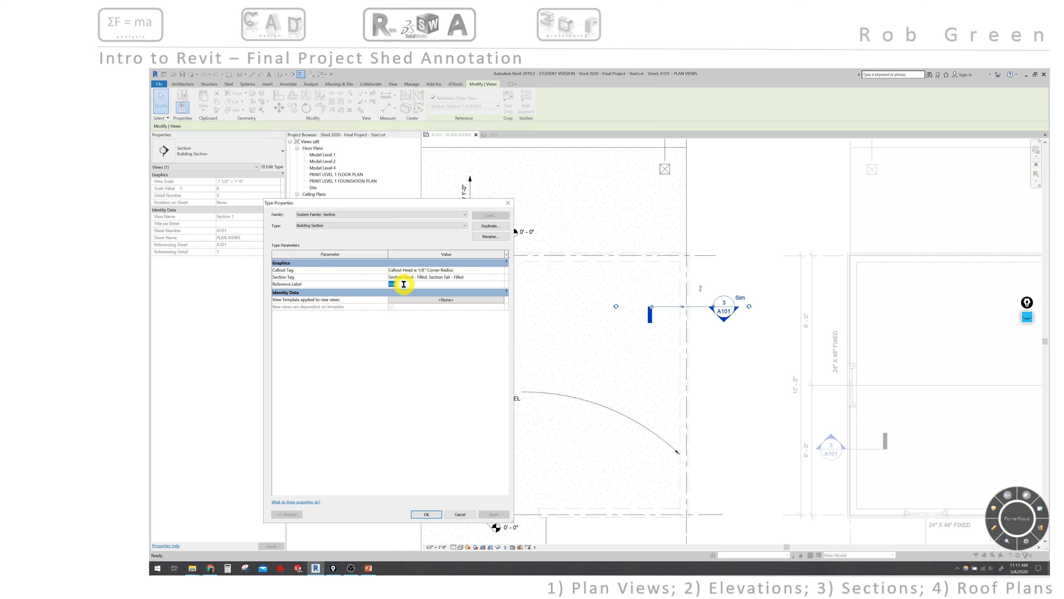
{"action": "key", "text": "BackSpace"}
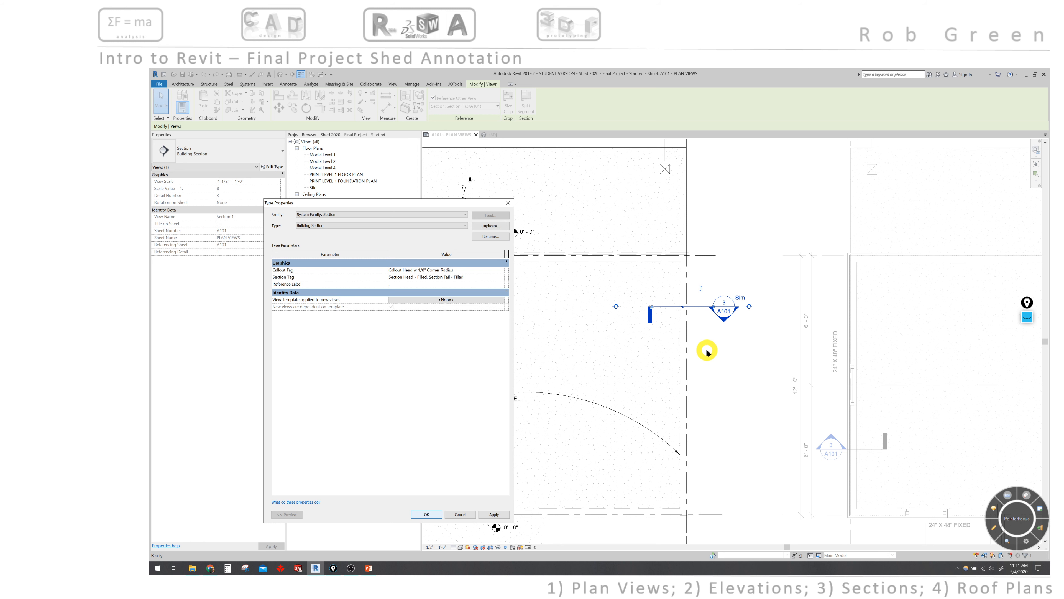
{"action": "key", "text": "Return"}
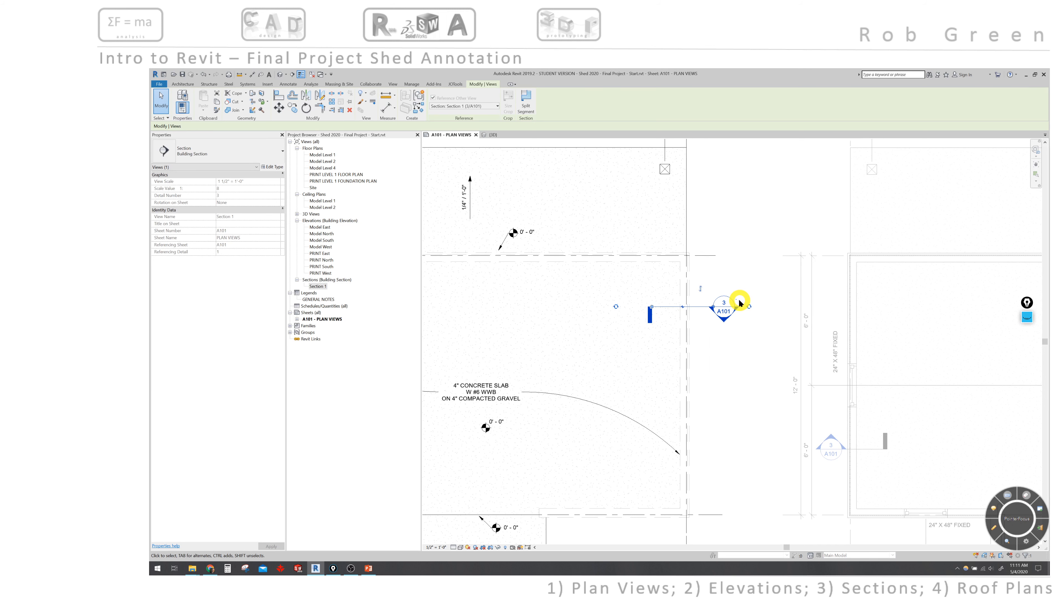
Step: Deselect the section marker and deactivate the foundation plan view to return to the sheet
{"action": "left_click", "coordinate": [742, 346]}
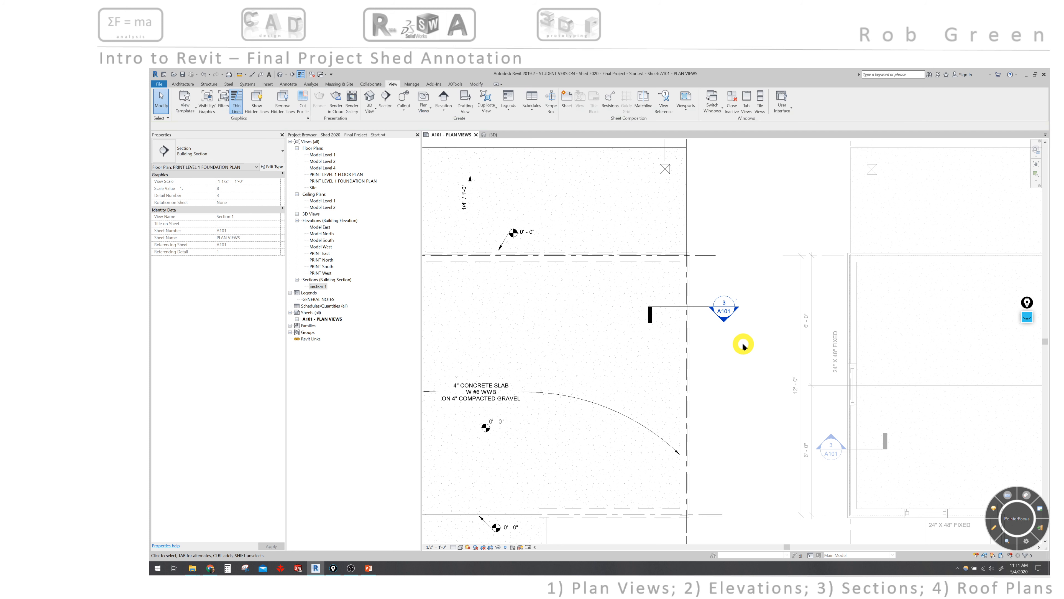
{"action": "right_click", "coordinate": [742, 346]}
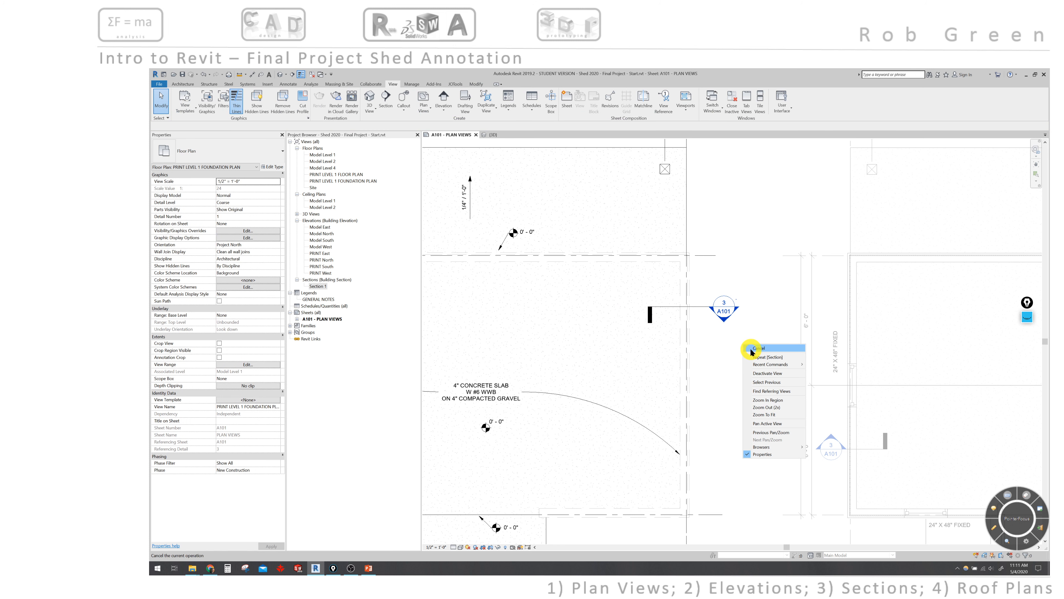
{"action": "left_click", "coordinate": [758, 372]}
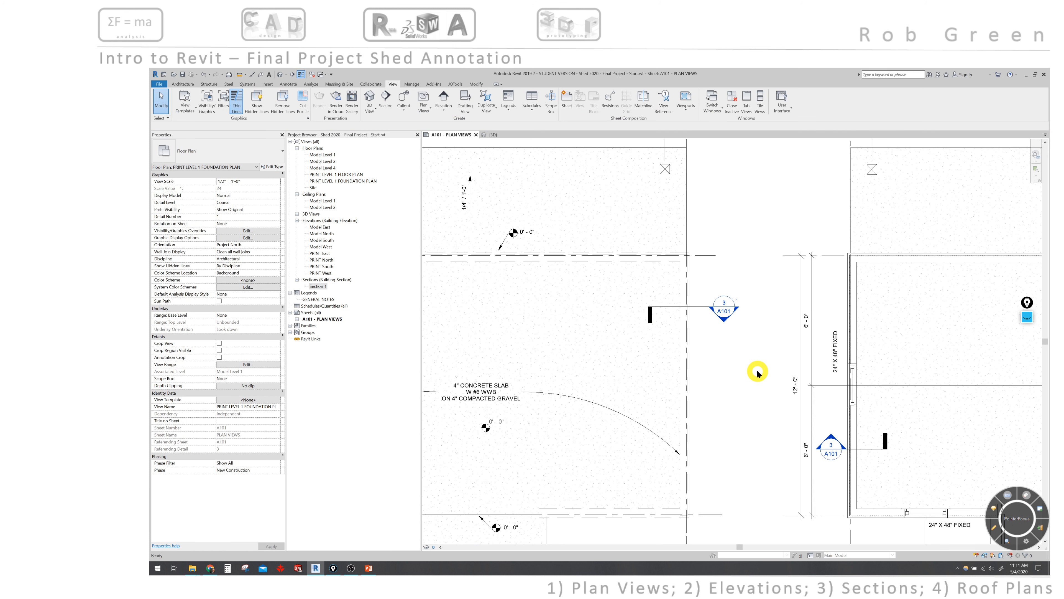
{"action": "scroll", "coordinate": [757, 372], "scroll_direction": "down", "scroll_amount": 3}
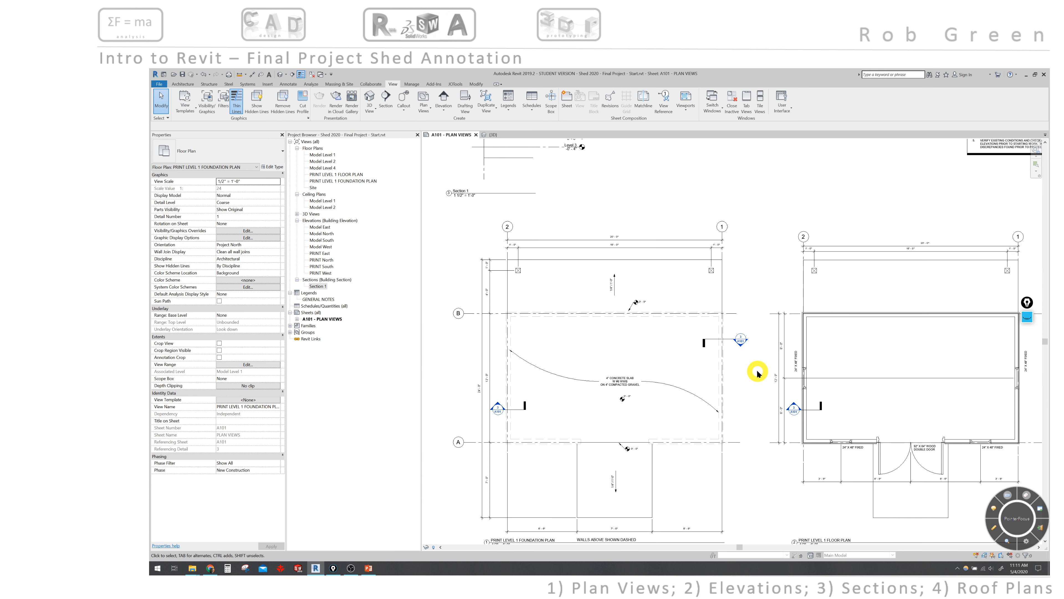